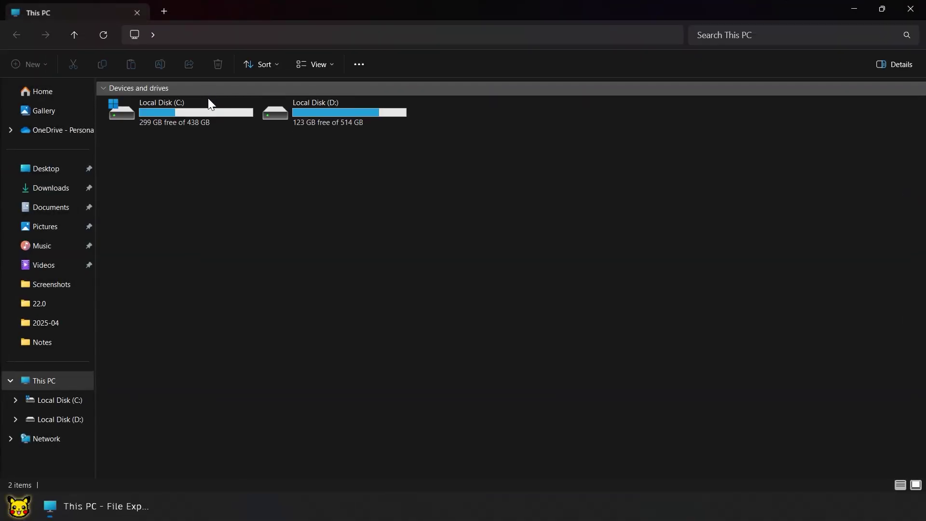
Launch ComfyUI with run_nvidia_gpu.bat from D:\ComfyUI_windows_portable
{"action": "double_click", "coordinate": [315, 109]}
{"action": "double_click", "coordinate": [252, 105]}
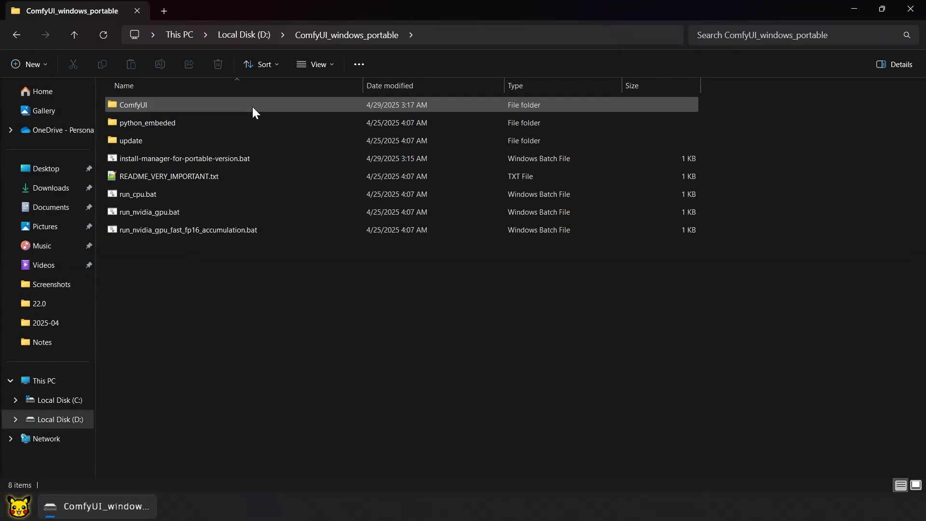
{"action": "double_click", "coordinate": [213, 214]}
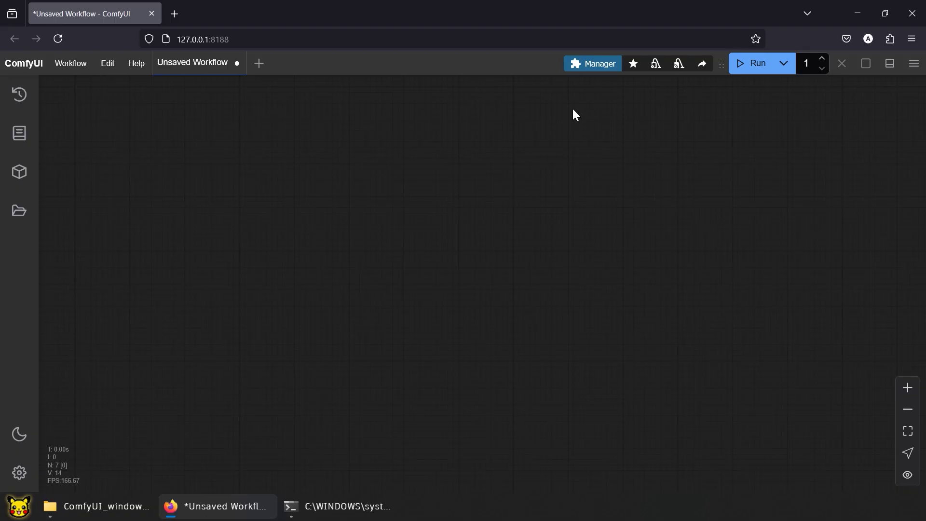
Search the Manager's Custom Nodes Manager for 'florence' packs
{"action": "left_click", "coordinate": [587, 69]}
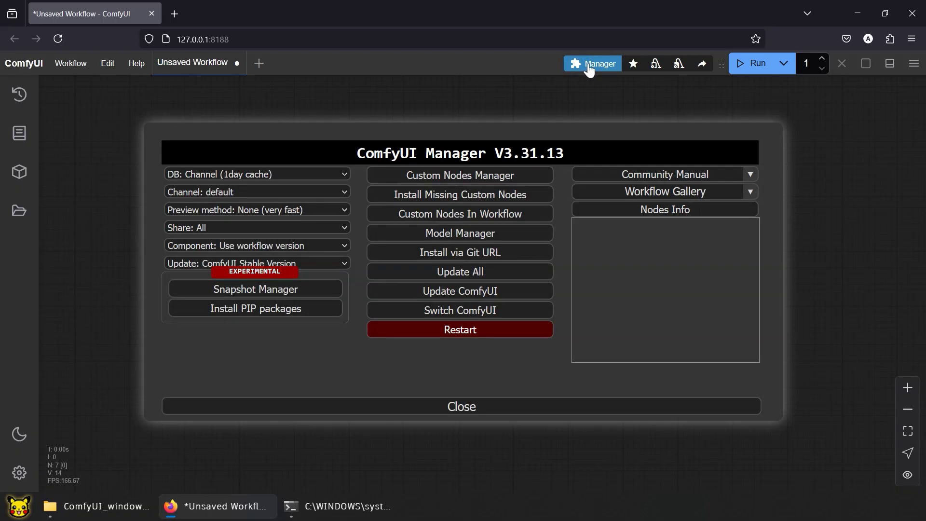
{"action": "left_click", "coordinate": [496, 182]}
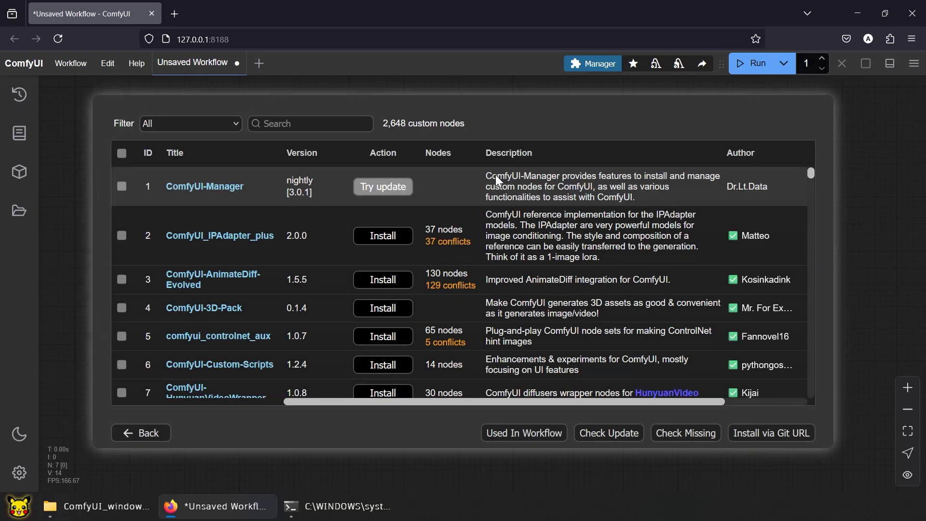
{"action": "left_click", "coordinate": [329, 124]}
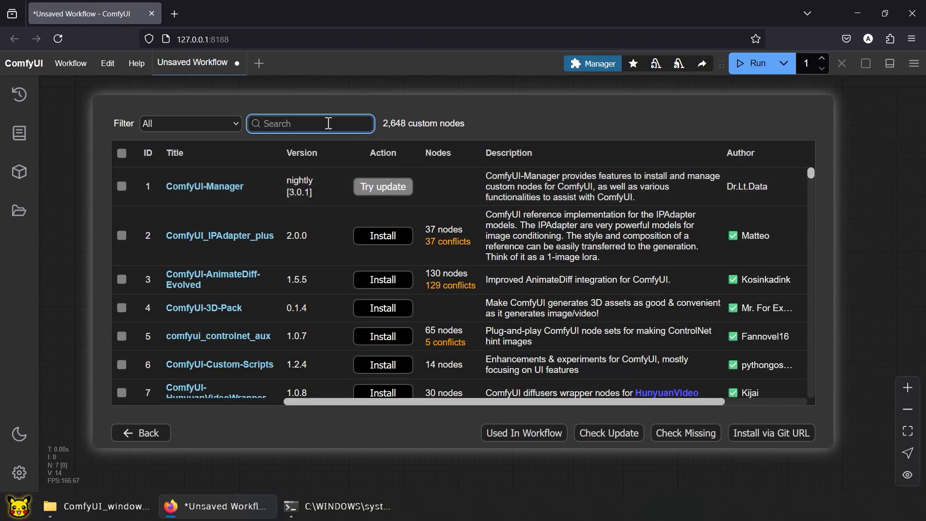
{"action": "type", "text": "florence"}
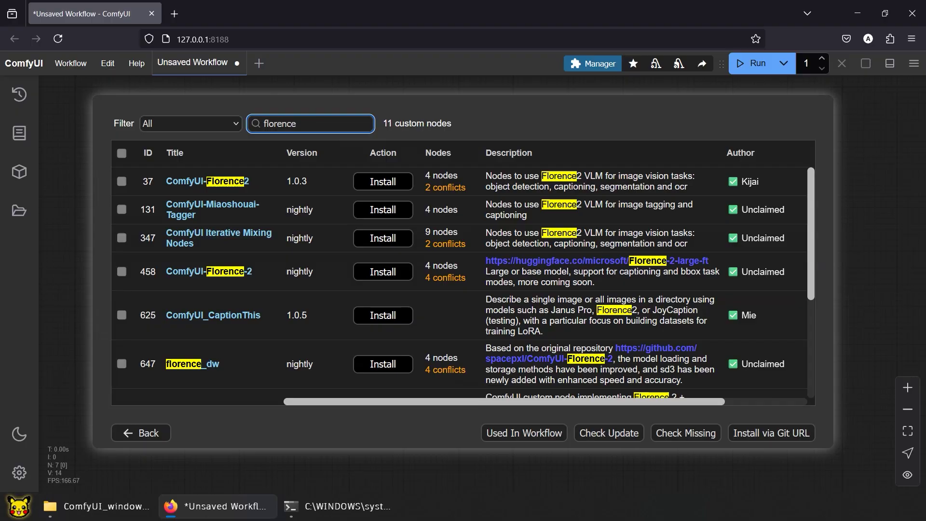
{"action": "mouse_move", "coordinate": [753, 187]}
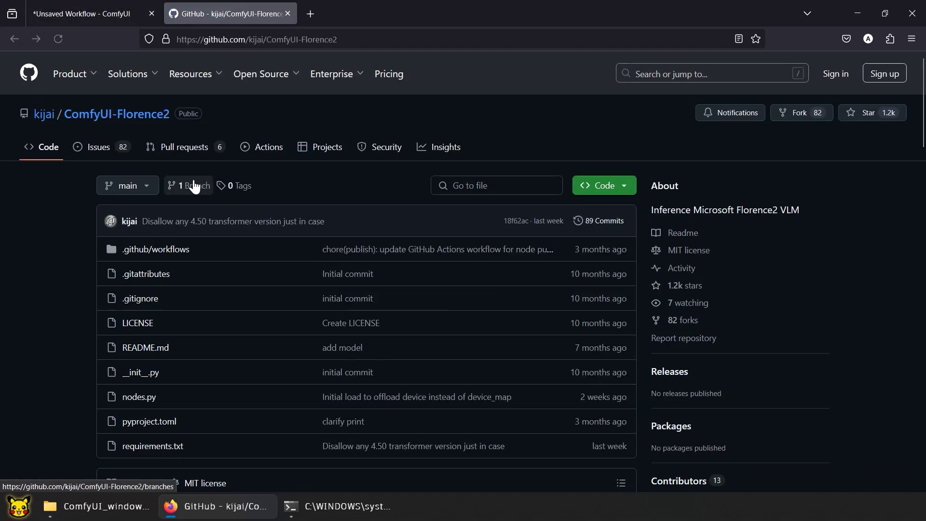
Scroll the ComfyUI-Florence2 README down to its Installation instructions
{"action": "scroll", "coordinate": [63, 226], "scroll_direction": "down", "scroll_amount": 10}
{"action": "scroll", "coordinate": [62, 229], "scroll_direction": "down", "scroll_amount": 4}
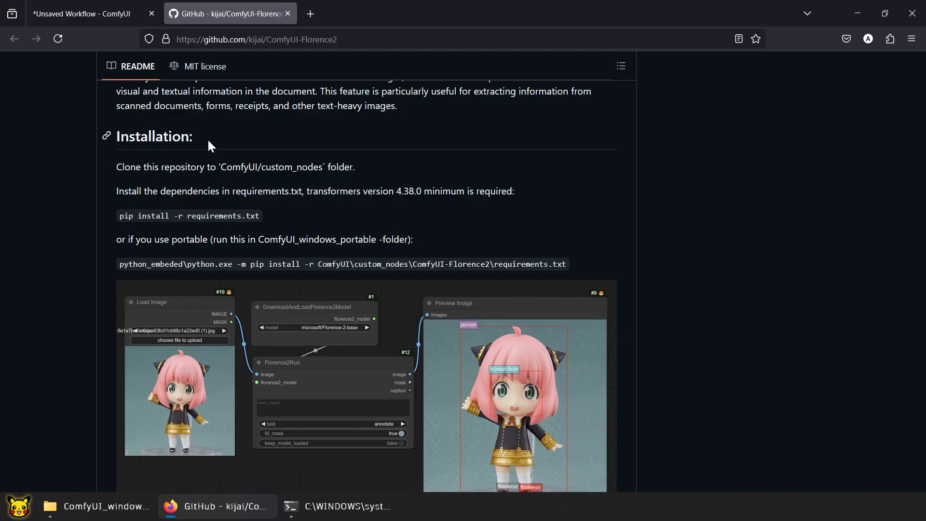
Install the nightly version of the ComfyUI-Florence2 node pack
{"action": "left_click", "coordinate": [91, 8]}
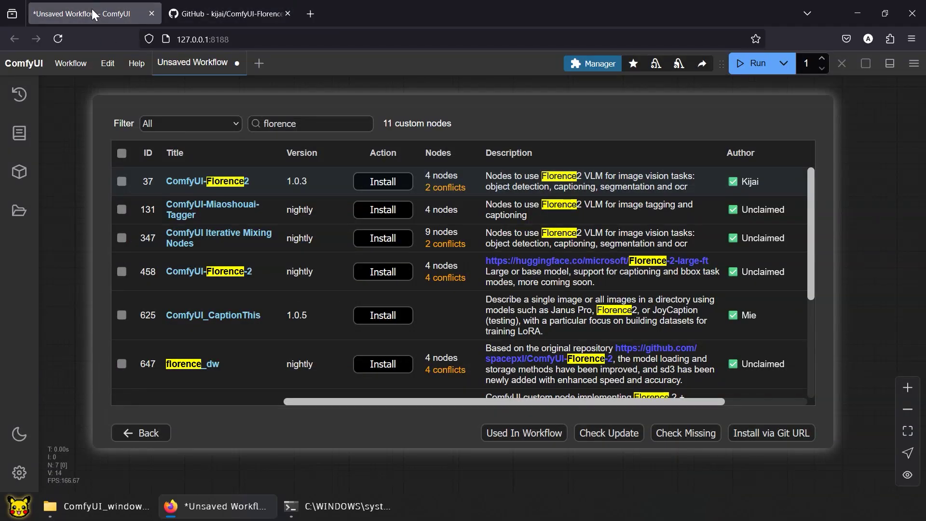
{"action": "left_click", "coordinate": [376, 181]}
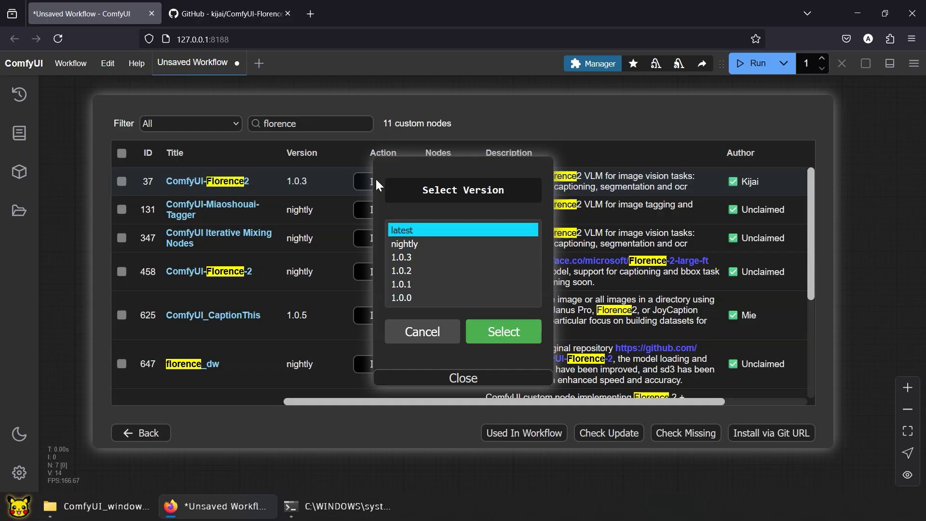
{"action": "left_click", "coordinate": [442, 243]}
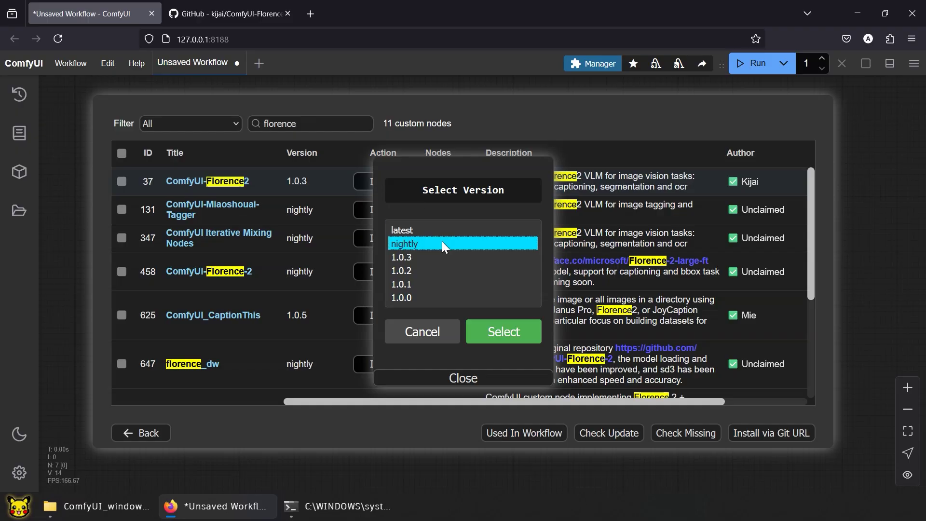
{"action": "left_click", "coordinate": [510, 330]}
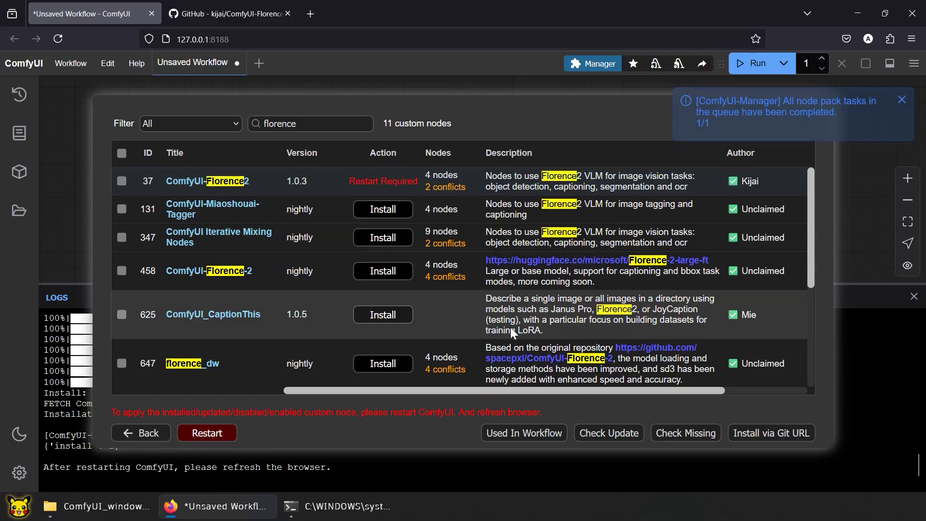
Search 'easy use' and install ComfyUI-Easy-Use at its nightly version
{"action": "double_click", "coordinate": [316, 121]}
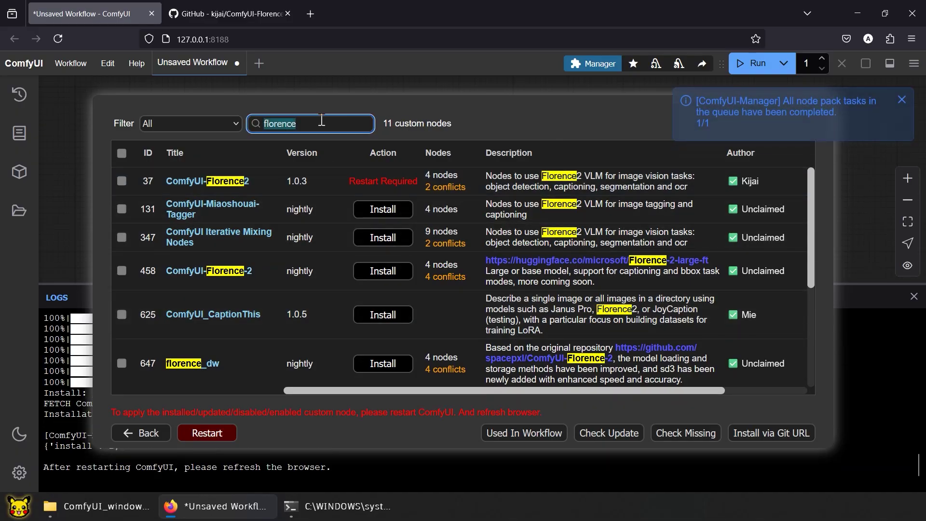
{"action": "type", "text": "easy use"}
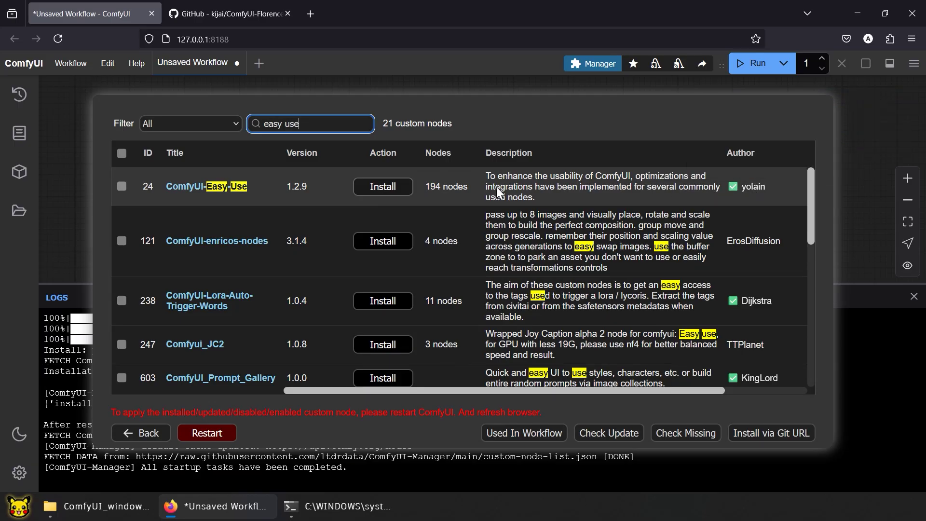
{"action": "left_click", "coordinate": [383, 186]}
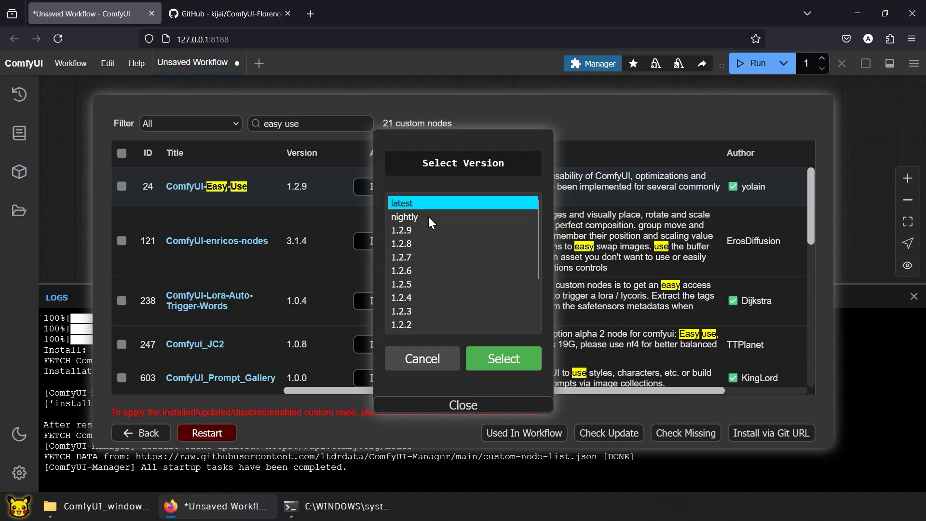
{"action": "left_click", "coordinate": [428, 216]}
{"action": "left_click", "coordinate": [502, 351]}
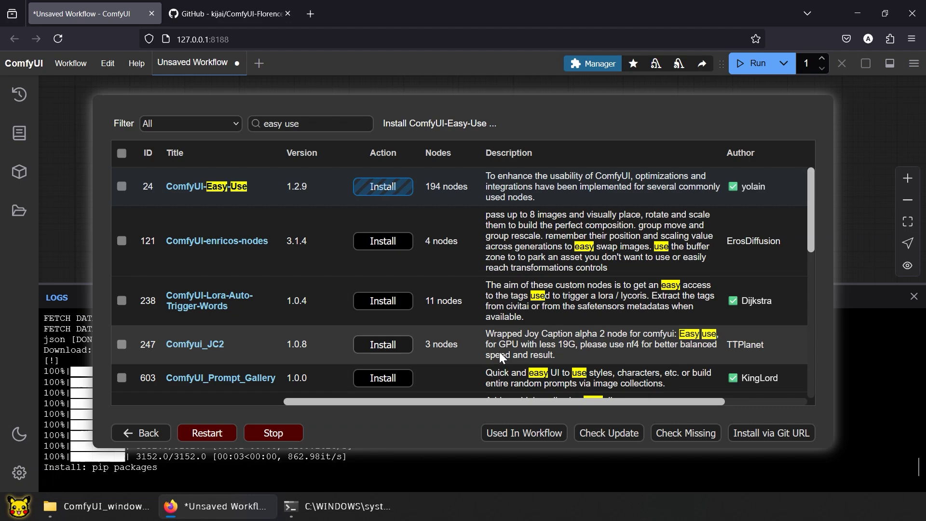
Restart the ComfyUI server from the Manager and watch the console load the new packs
{"action": "left_click", "coordinate": [147, 434]}
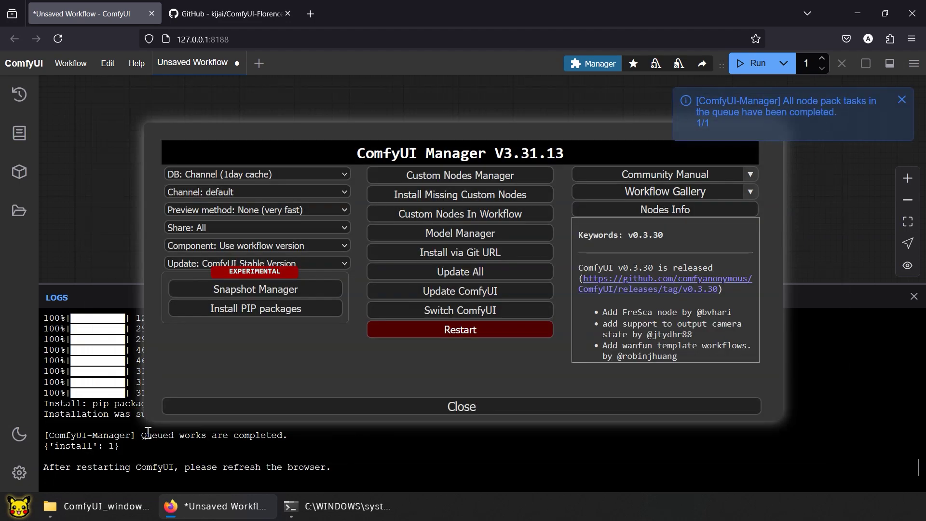
{"action": "left_click", "coordinate": [458, 330]}
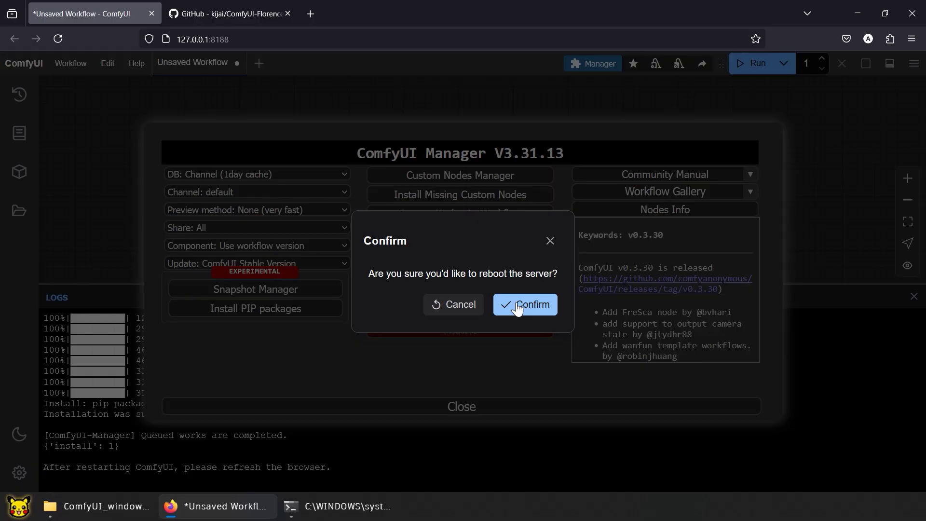
{"action": "left_click", "coordinate": [518, 309]}
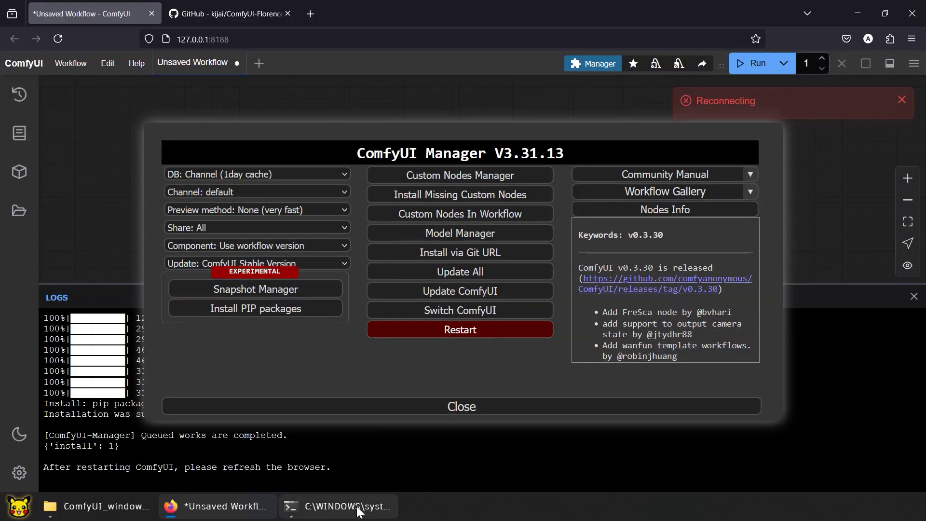
{"action": "left_click", "coordinate": [338, 506]}
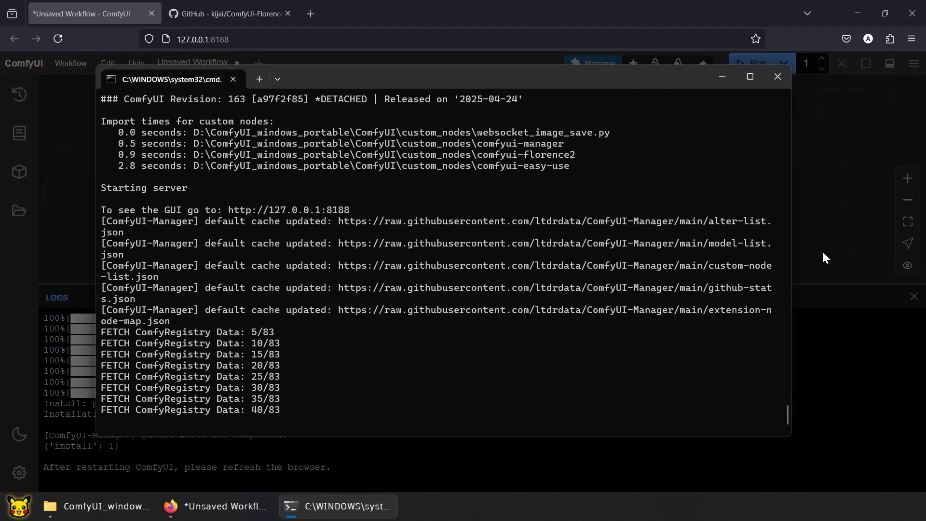
{"action": "left_click", "coordinate": [721, 77]}
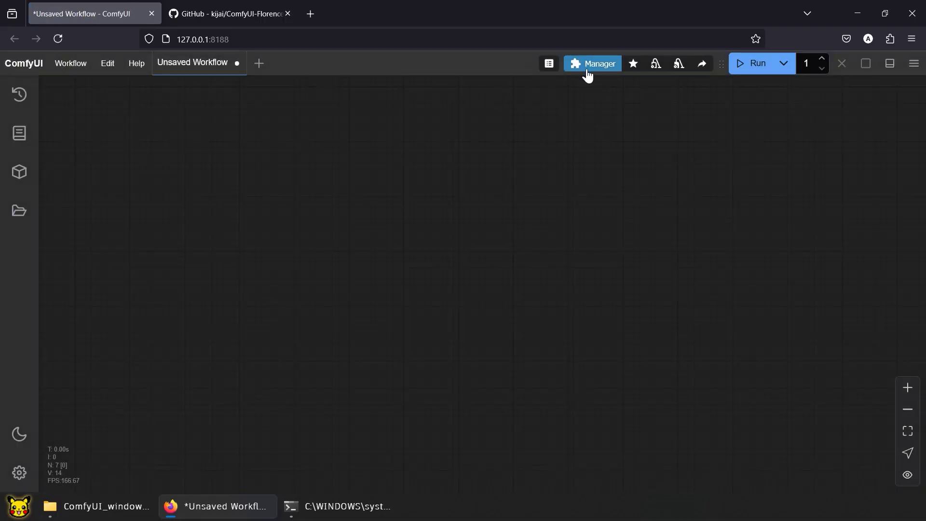
{"action": "left_click", "coordinate": [587, 71]}
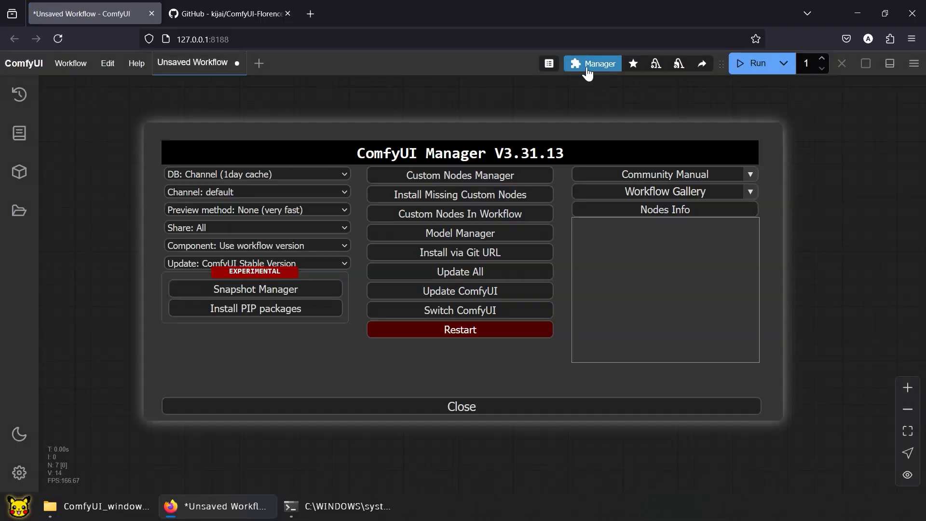
{"action": "left_click", "coordinate": [526, 179]}
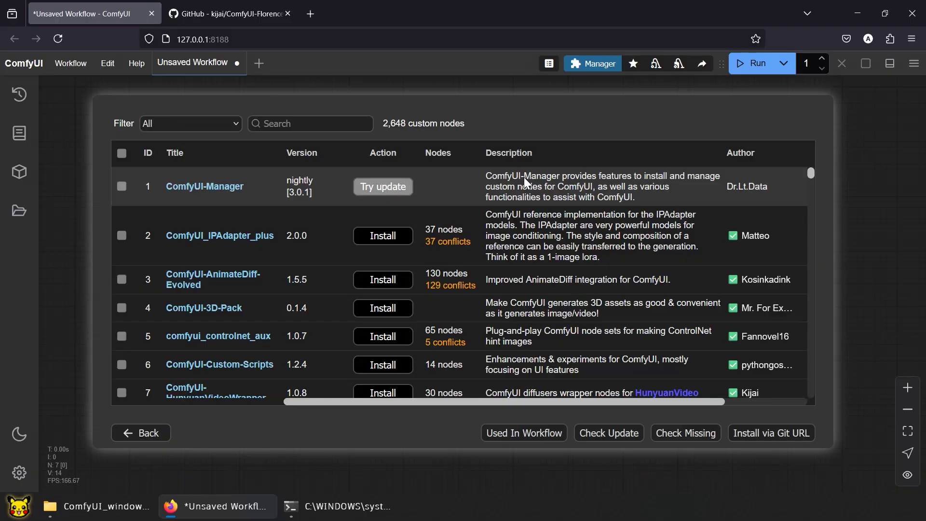
{"action": "left_click", "coordinate": [216, 128]}
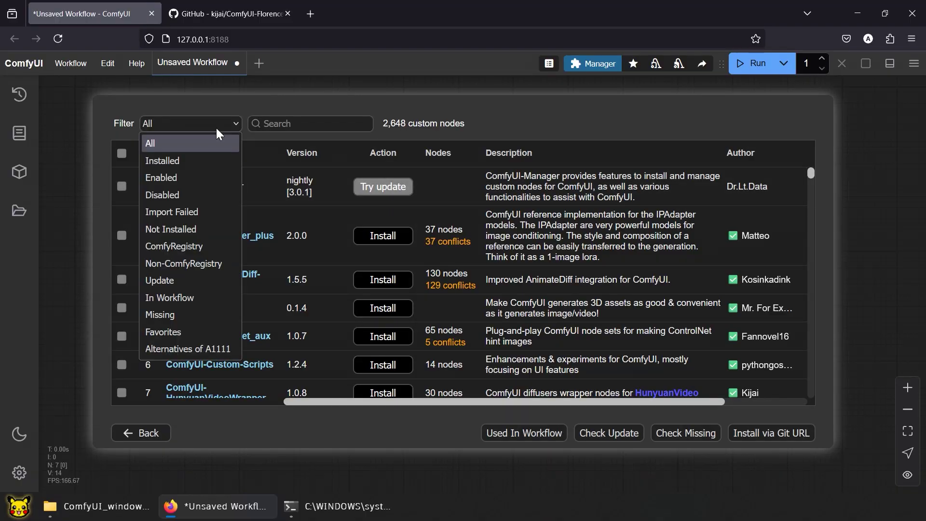
{"action": "left_click", "coordinate": [210, 159]}
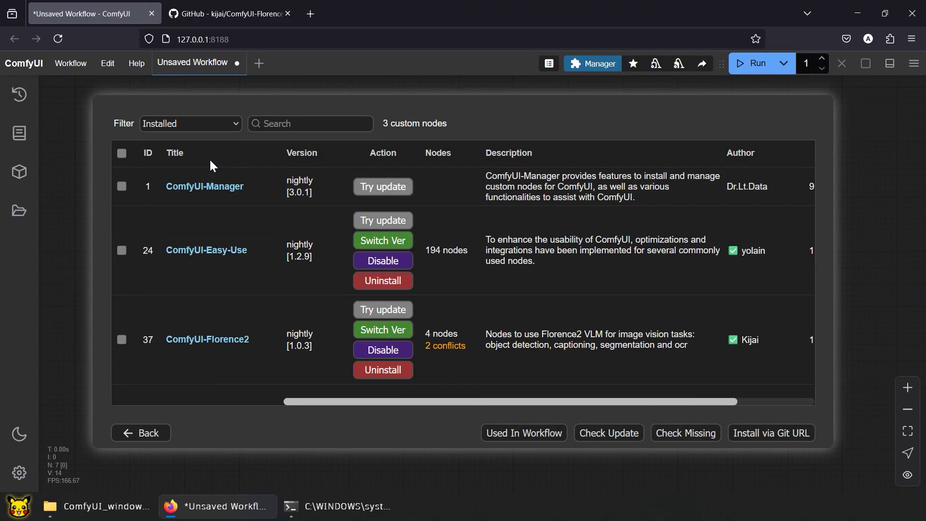
{"action": "left_click", "coordinate": [154, 431]}
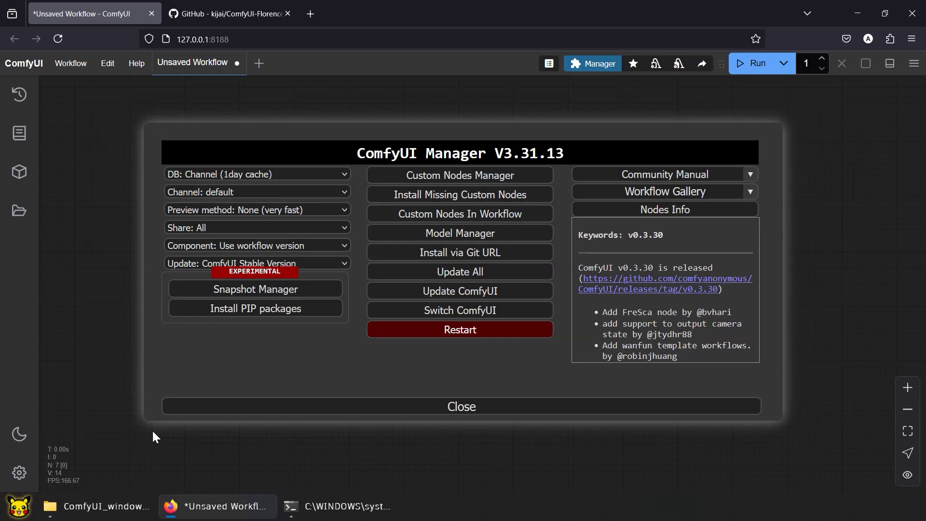
Add a Load Image node with example.png and move it to the canvas's upper left
{"action": "left_click", "coordinate": [424, 411]}
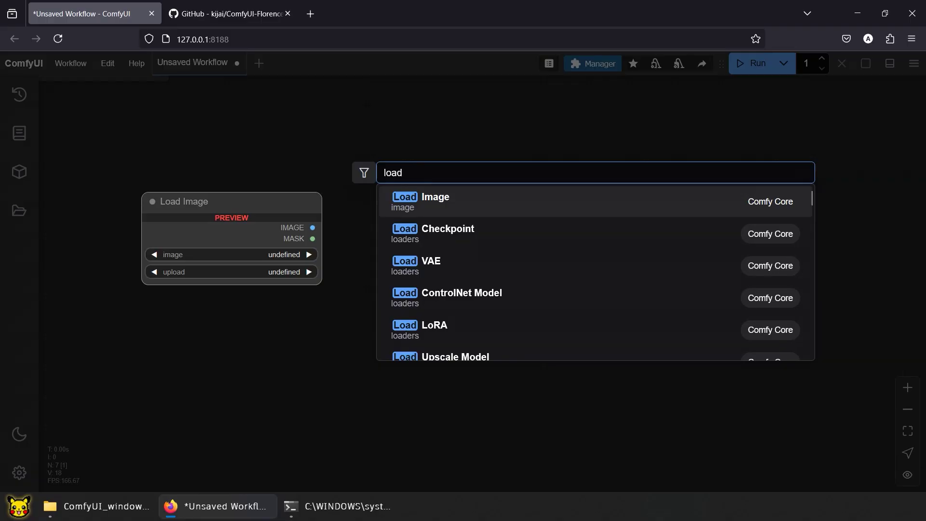
{"action": "left_click", "coordinate": [485, 203]}
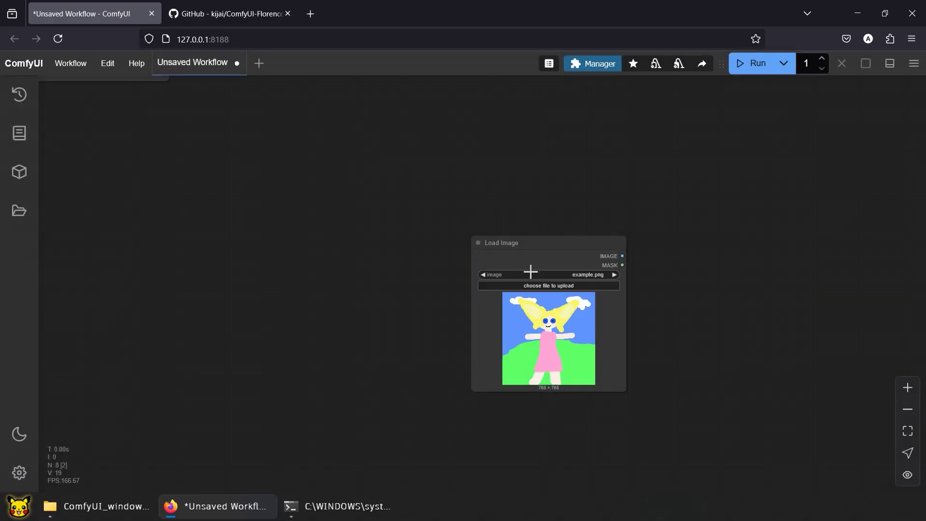
{"action": "left_click_drag", "start_coordinate": [521, 236], "coordinate": [229, 151]}
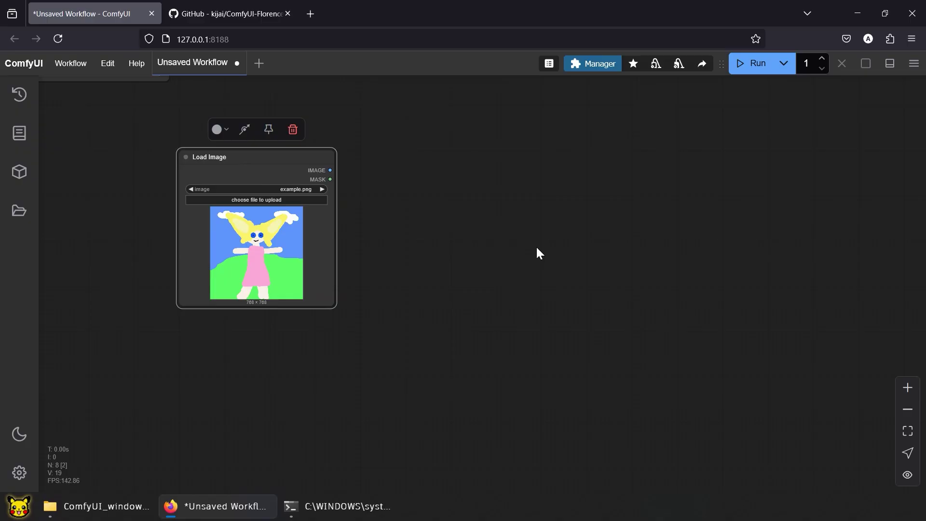
Add a Florence2Run node to the right of Load Image
{"action": "double_click", "coordinate": [537, 248]}
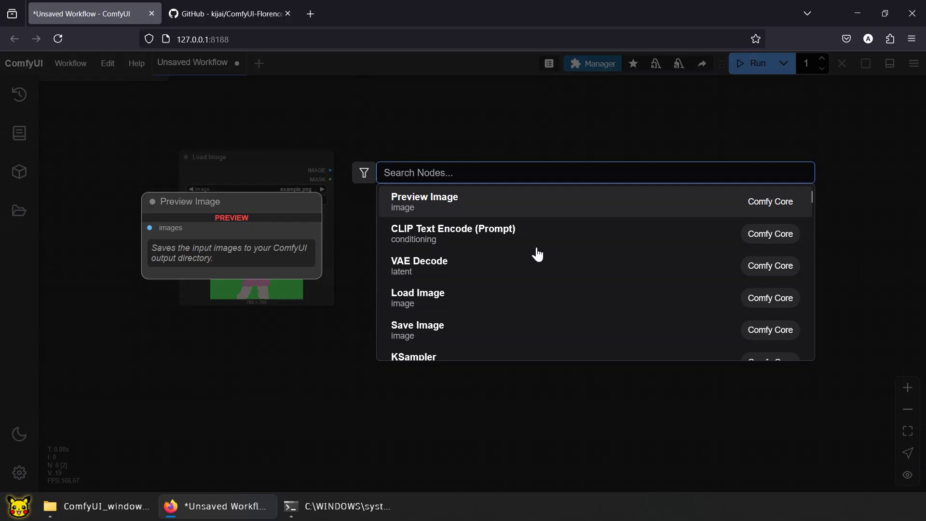
{"action": "type", "text": "floren"}
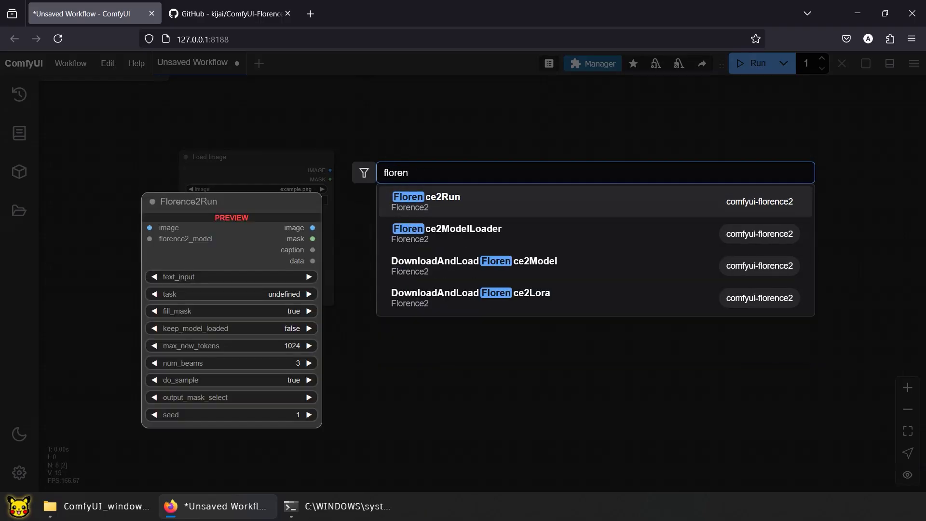
{"action": "type", "text": "ce"}
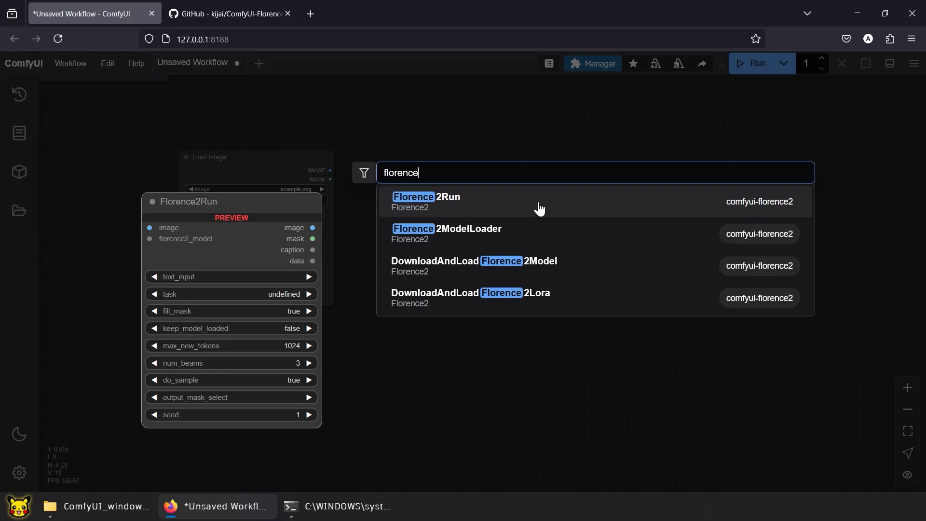
{"action": "left_click", "coordinate": [539, 208]}
{"action": "left_click_drag", "start_coordinate": [575, 242], "coordinate": [429, 156]}
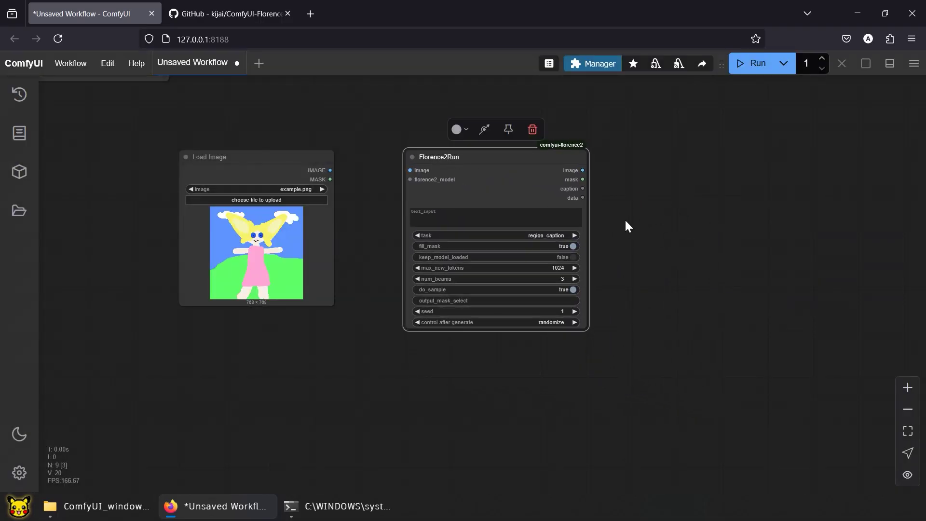
Add a DownloadAndLoadFlorence2Model node below Load Image
{"action": "double_click", "coordinate": [648, 222]}
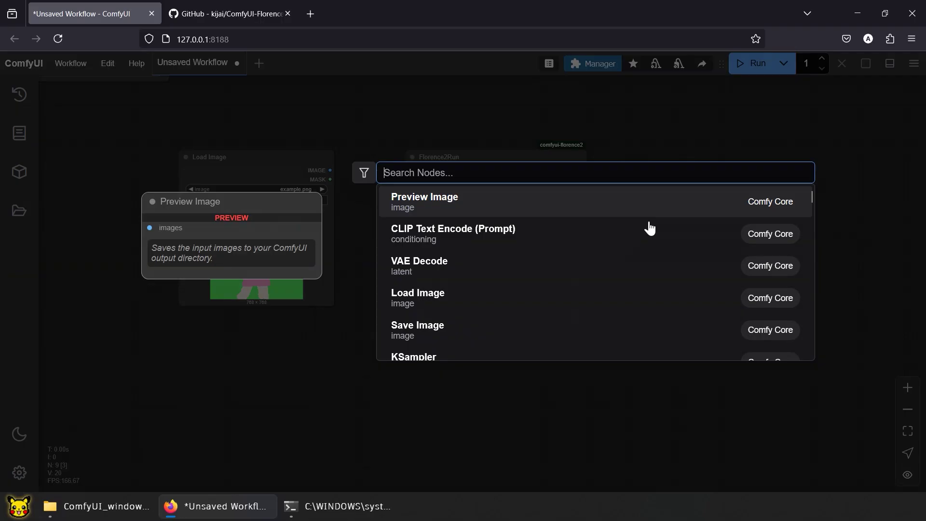
{"action": "type", "text": "f"}
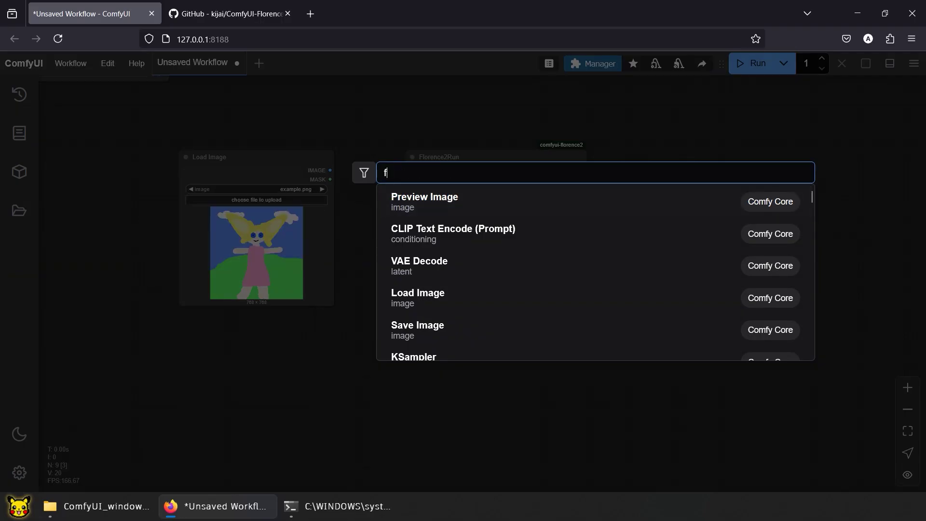
{"action": "type", "text": "lorence"}
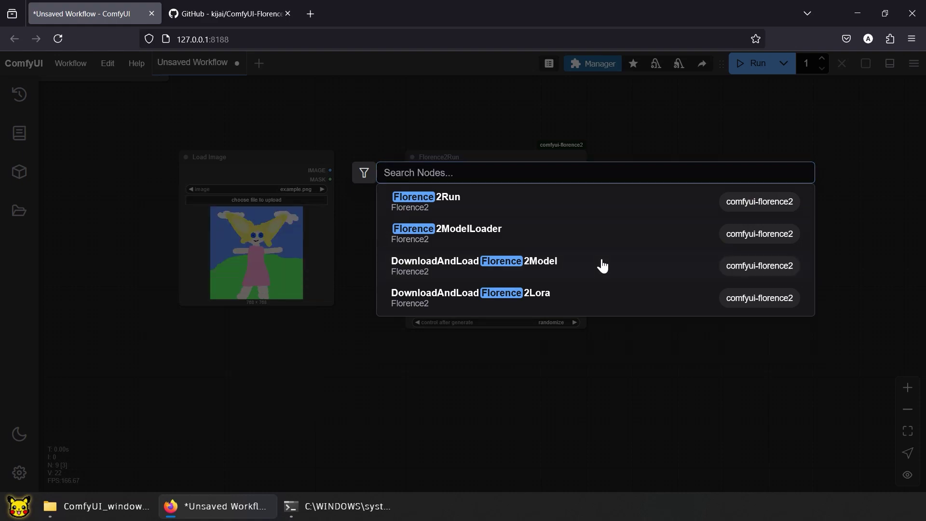
{"action": "left_click", "coordinate": [603, 266]}
{"action": "left_click_drag", "start_coordinate": [681, 218], "coordinate": [240, 361]}
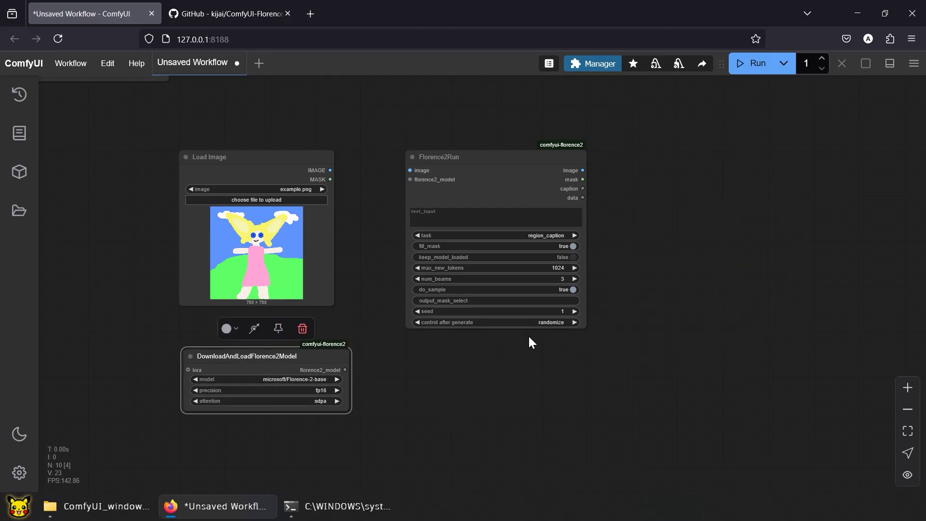
Add a Show Any node right of Florence2Run and enlarge it for longer text
{"action": "left_click", "coordinate": [638, 241]}
{"action": "double_click", "coordinate": [638, 243]}
{"action": "type", "text": "show"}
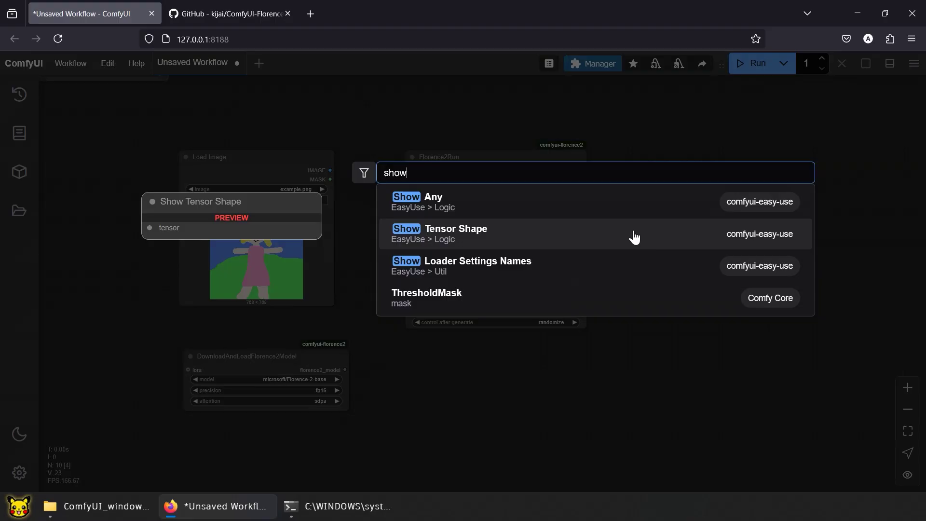
{"action": "left_click", "coordinate": [629, 210]}
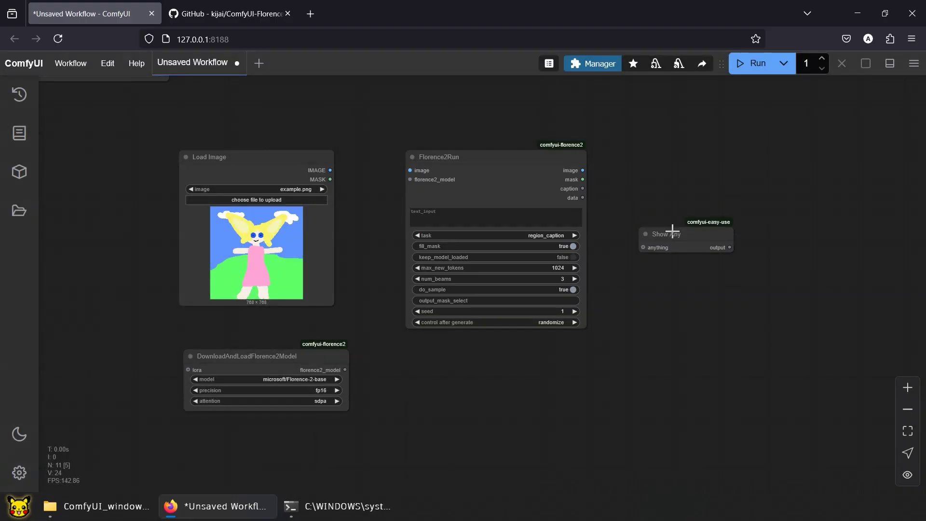
{"action": "left_click_drag", "start_coordinate": [670, 229], "coordinate": [667, 151]}
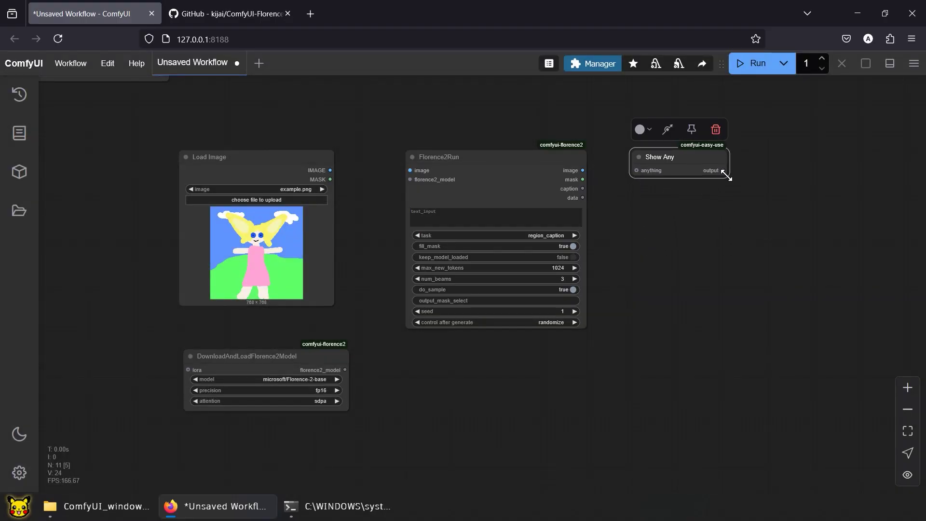
{"action": "left_click_drag", "start_coordinate": [726, 177], "coordinate": [767, 287]}
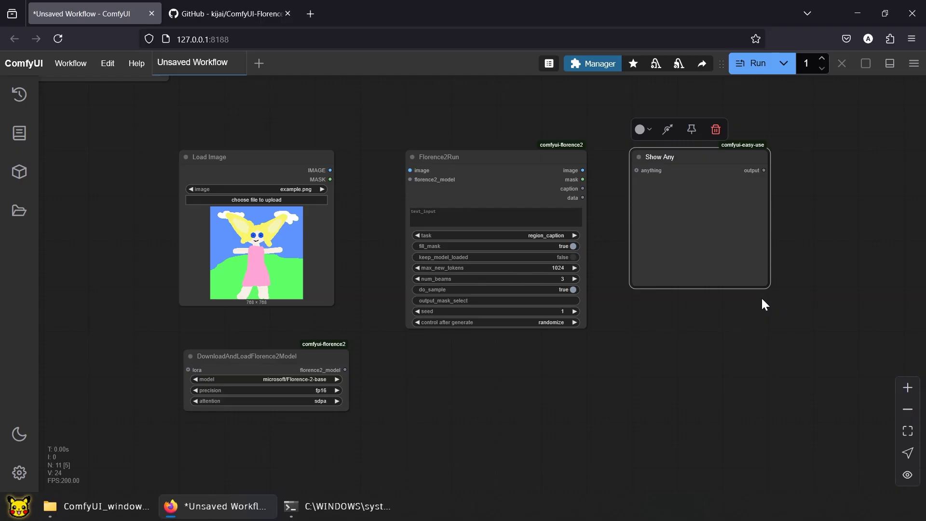
{"action": "left_click", "coordinate": [758, 319]}
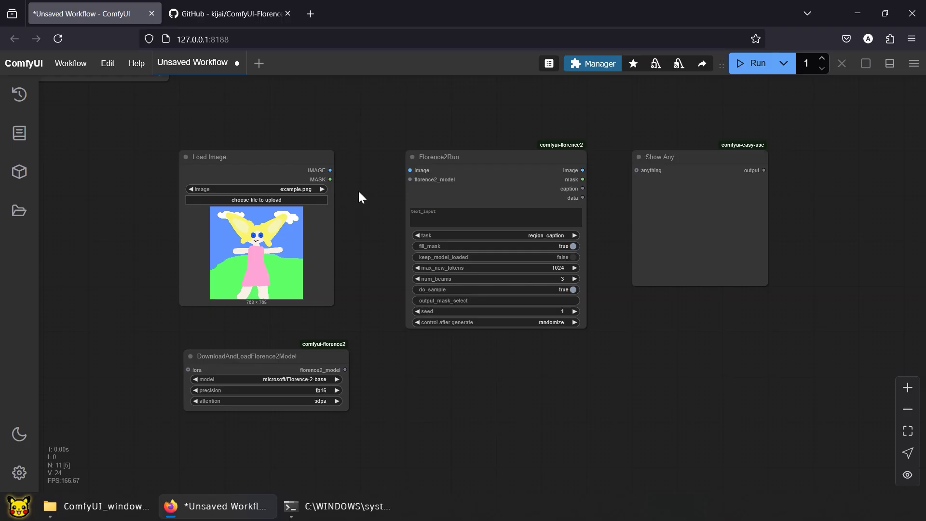
Wire IMAGE and florence2_model into Florence2Run, caption into Show Any, keeping task more_detailed_caption
{"action": "left_click_drag", "start_coordinate": [331, 170], "coordinate": [410, 170]}
{"action": "left_click_drag", "start_coordinate": [348, 370], "coordinate": [409, 182]}
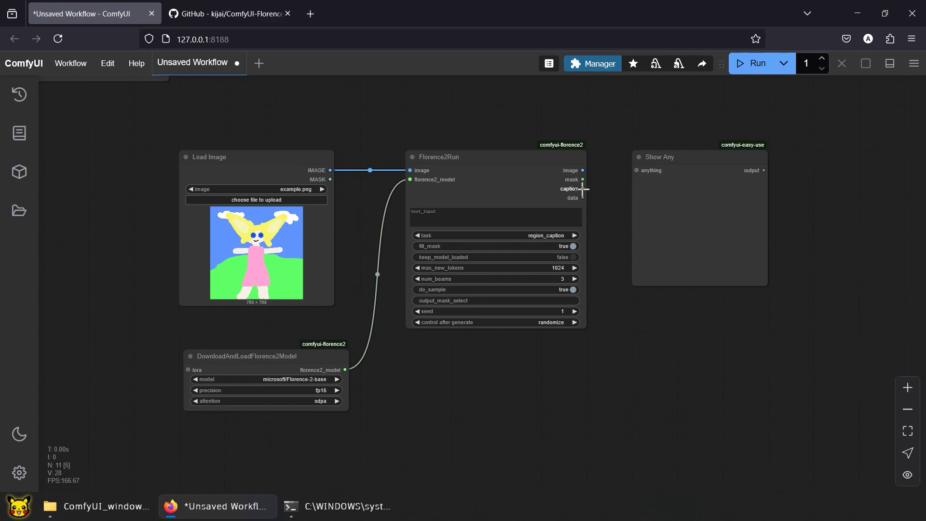
{"action": "left_click_drag", "start_coordinate": [582, 188], "coordinate": [637, 171]}
{"action": "left_click", "coordinate": [546, 235]}
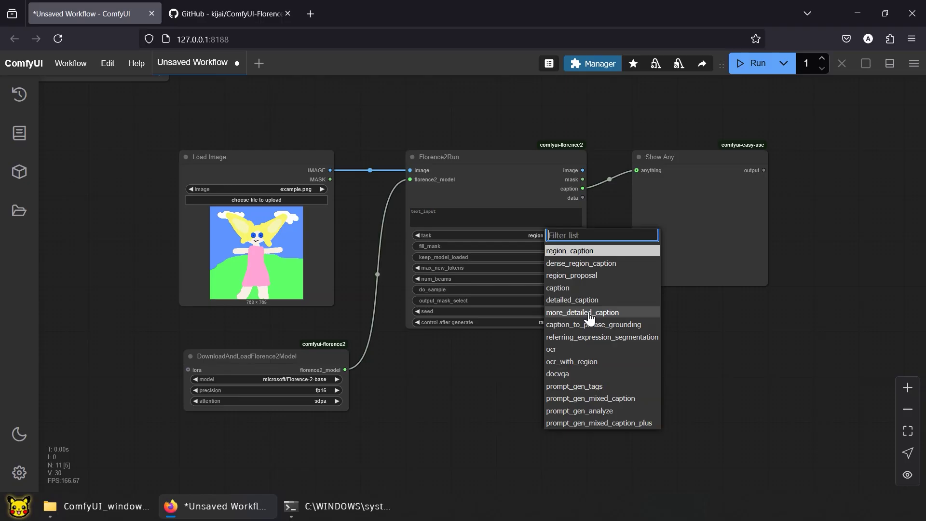
{"action": "key", "text": "Escape"}
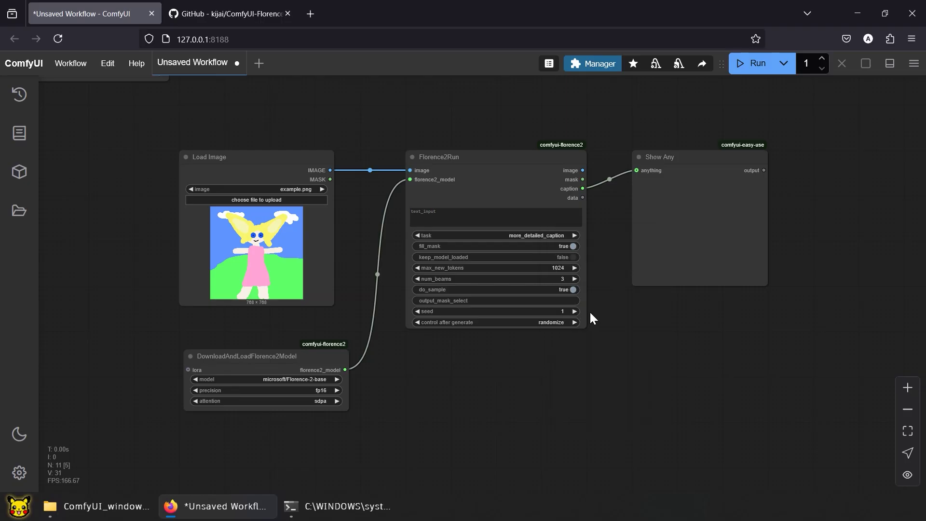
Run the workflow and follow the Florence-2-base download in the console until the cartoon-girl caption appears
{"action": "left_click", "coordinate": [748, 65]}
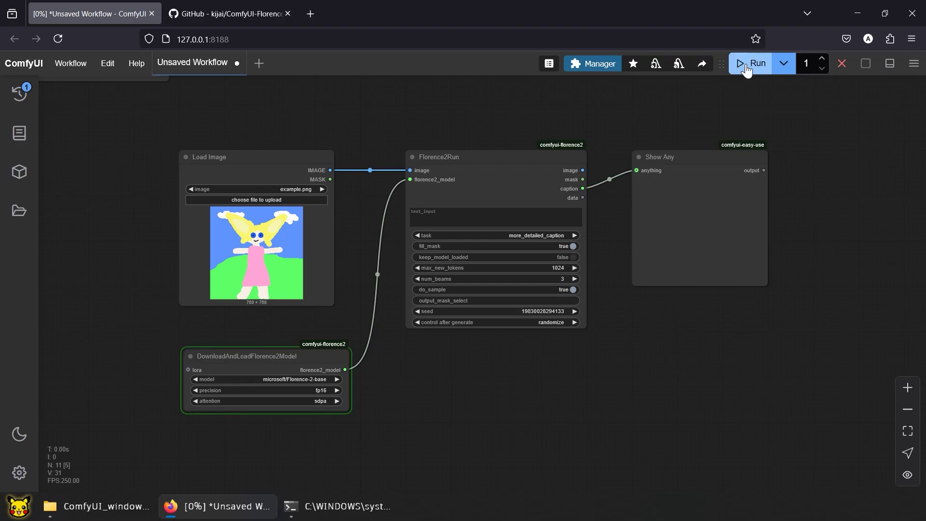
{"action": "left_click", "coordinate": [358, 513]}
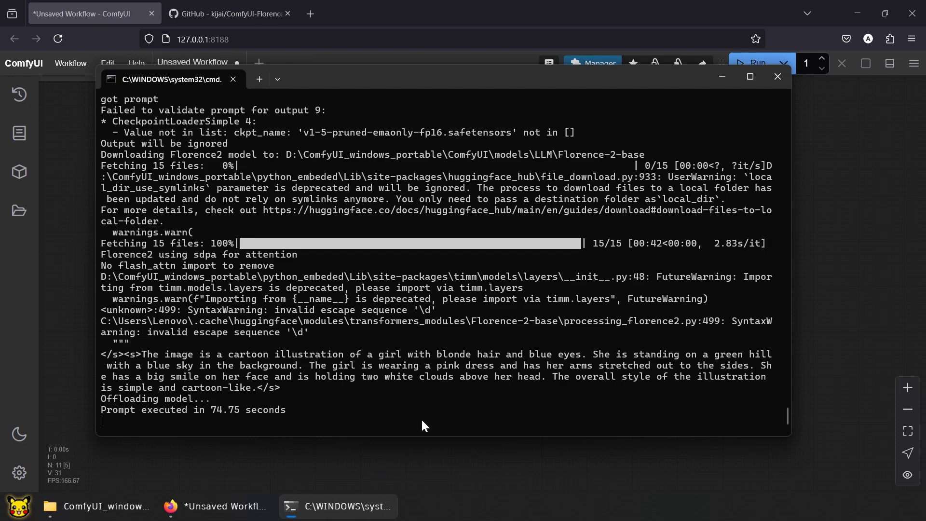
{"action": "left_click", "coordinate": [722, 75]}
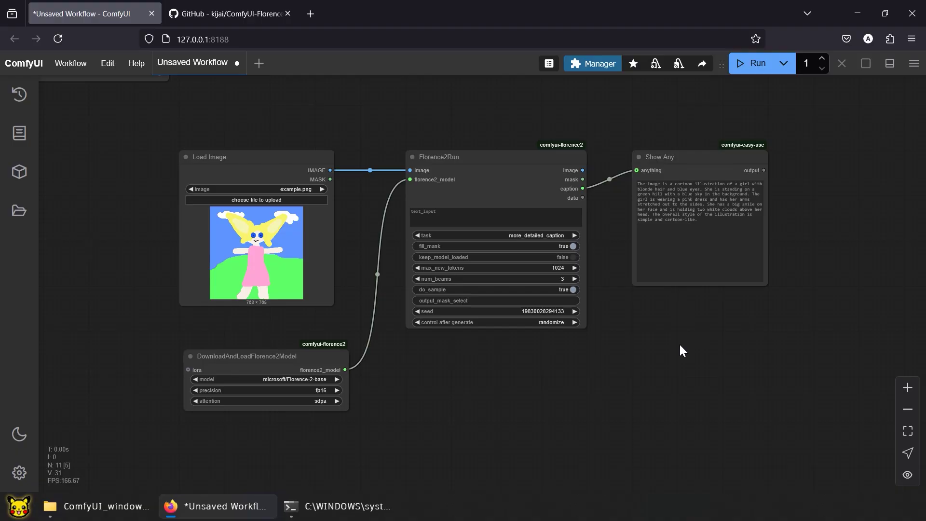
Rerun the workflow to get a fresh caption mentioning two large yellow wings
{"action": "left_click", "coordinate": [749, 67]}
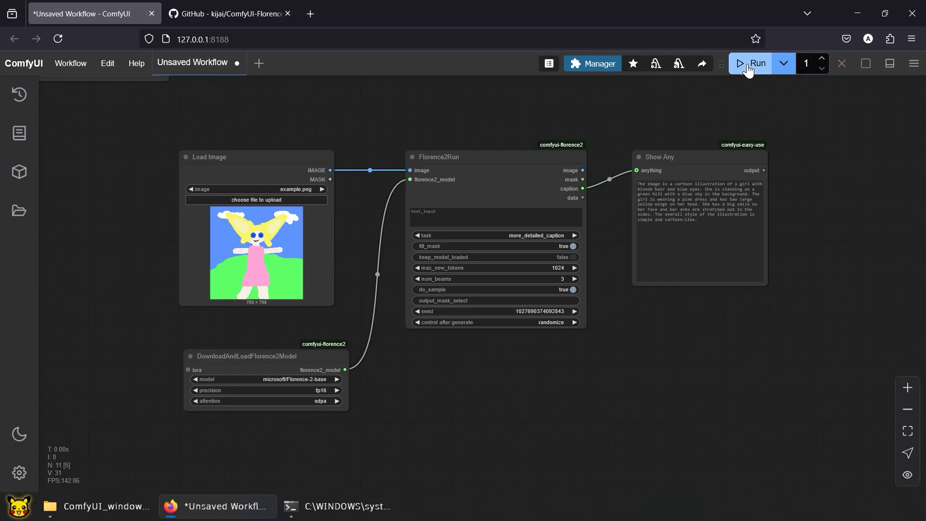
{"action": "left_click", "coordinate": [748, 66]}
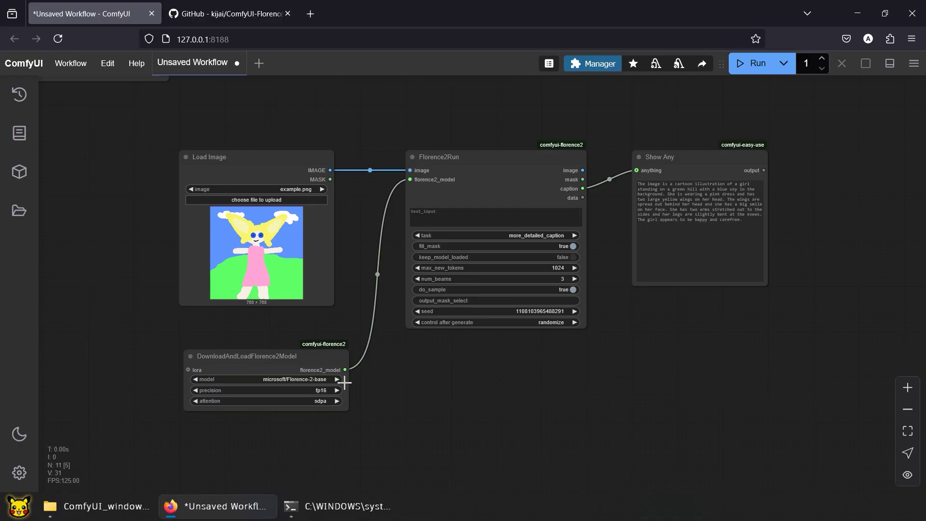
Switch the model to Florence-2-Flux-Large and run the workflow
{"action": "left_click", "coordinate": [308, 380]}
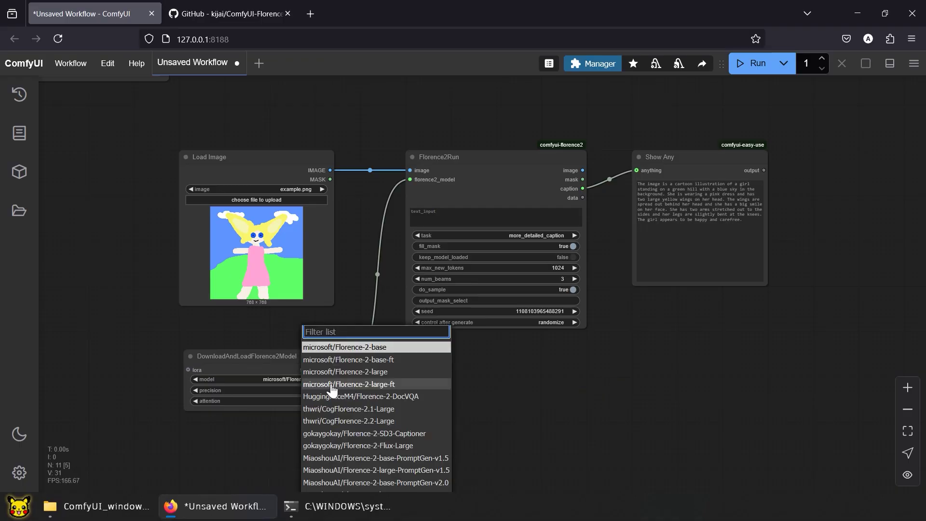
{"action": "left_click", "coordinate": [404, 446]}
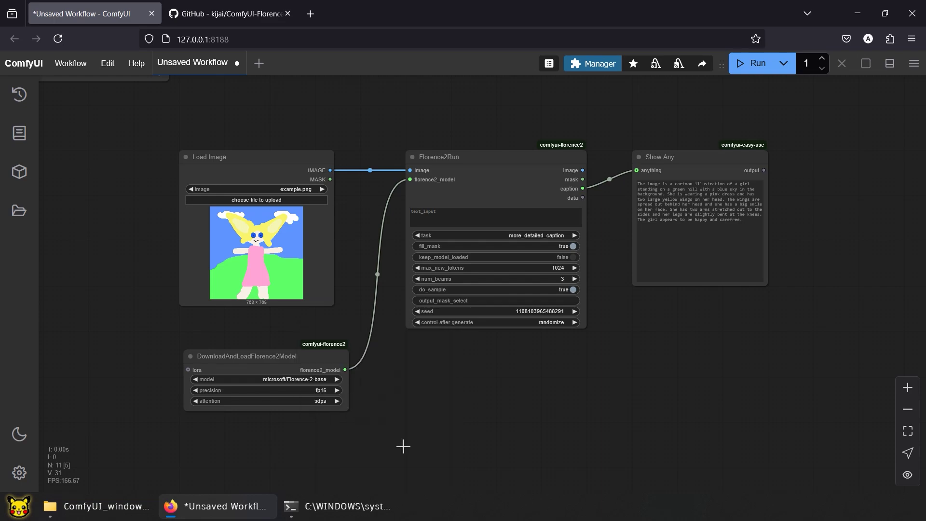
{"action": "left_click", "coordinate": [745, 69]}
Check the Flux-Large download in the console, then rerun for a playful, whimsical caption
{"action": "key", "text": "alt+Tab"}
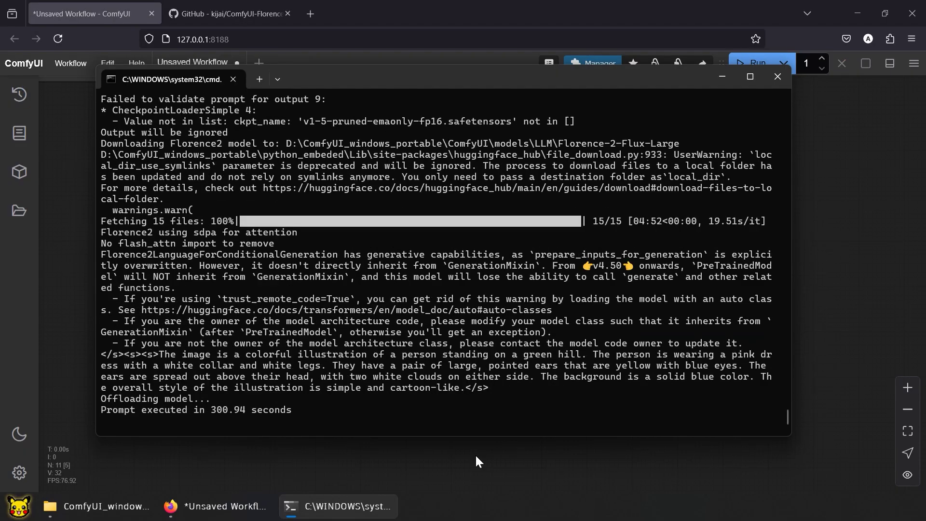
{"action": "left_click", "coordinate": [721, 77]}
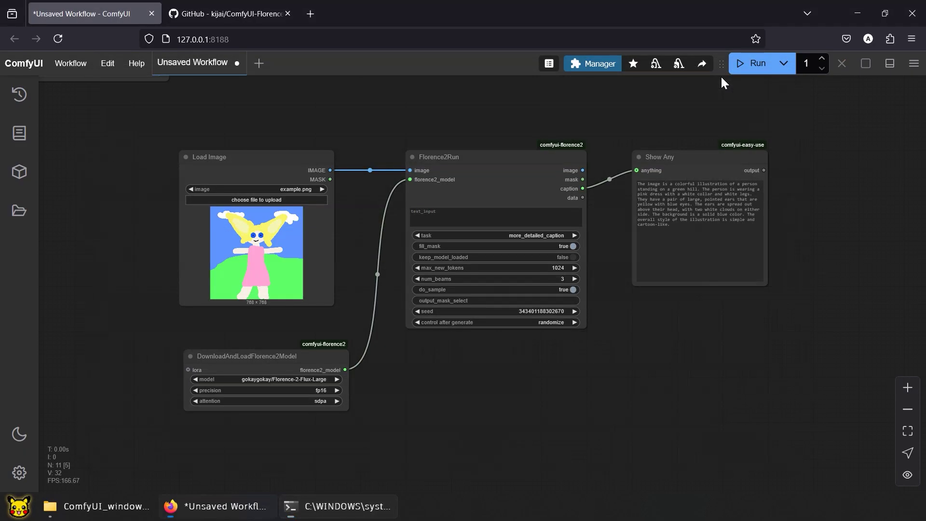
{"action": "left_click", "coordinate": [740, 64]}
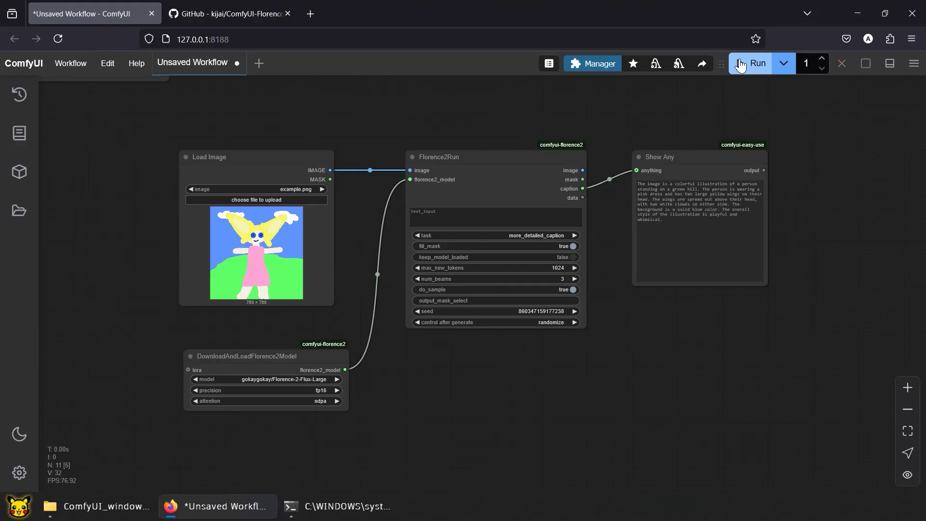
{"action": "left_click", "coordinate": [740, 64]}
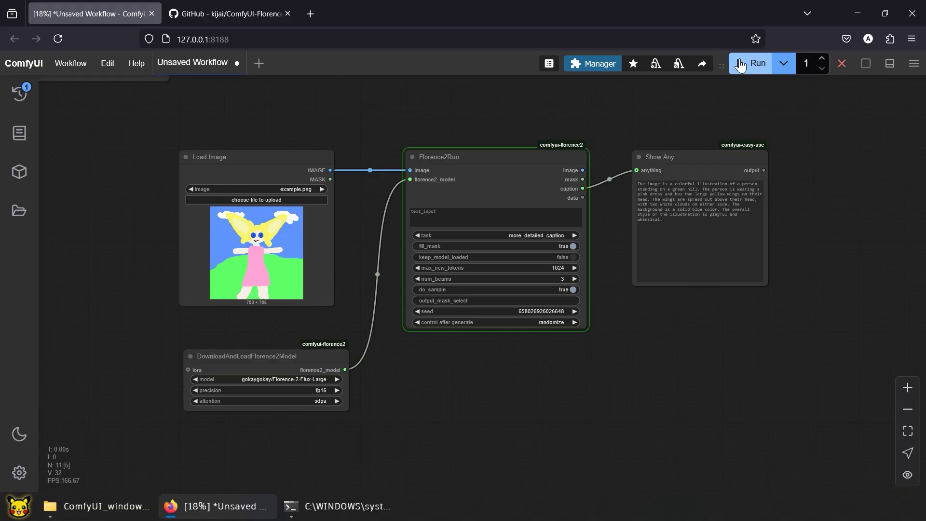
Delete the DownloadAndLoadFlorence2Model node
{"action": "scroll", "coordinate": [432, 298], "scroll_direction": "up", "scroll_amount": 1}
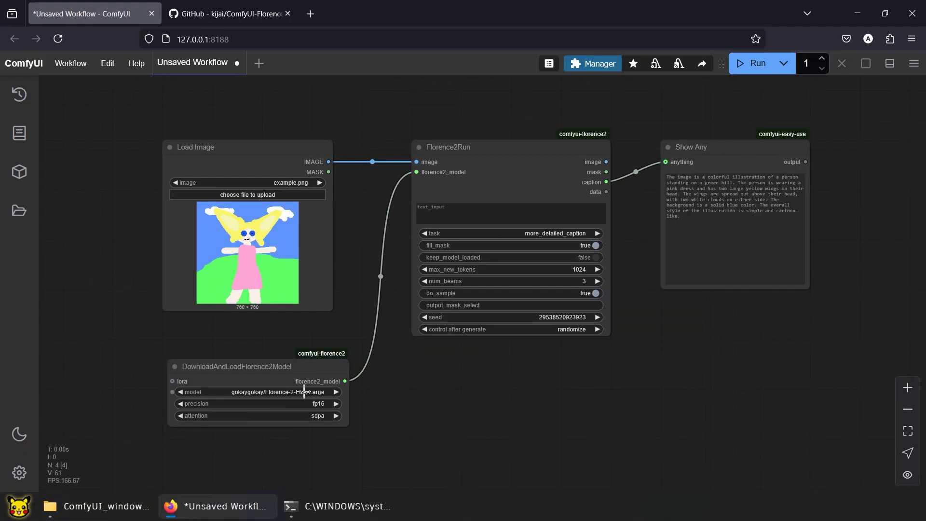
{"action": "left_click", "coordinate": [286, 367]}
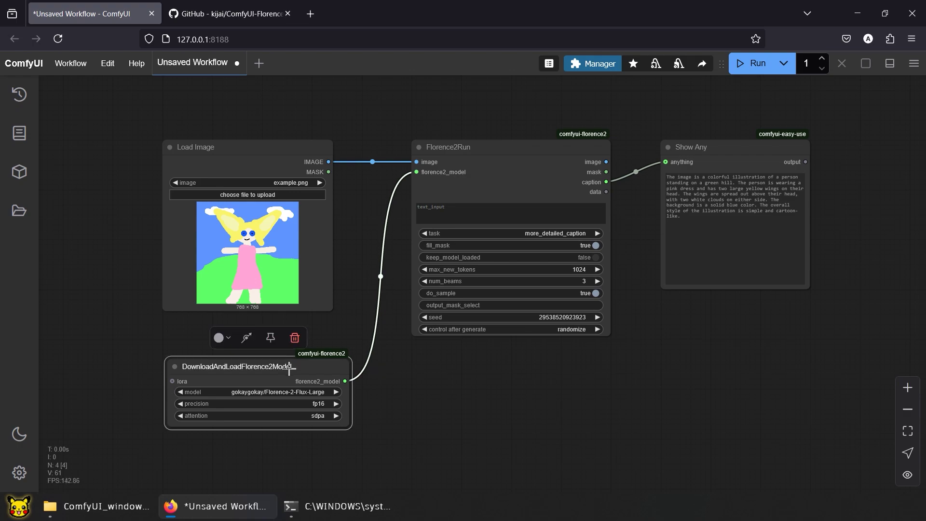
{"action": "key", "text": "Delete"}
Add a Florence2ModelLoader below Load Image and connect its model output to Florence2Run
{"action": "double_click", "coordinate": [336, 385]}
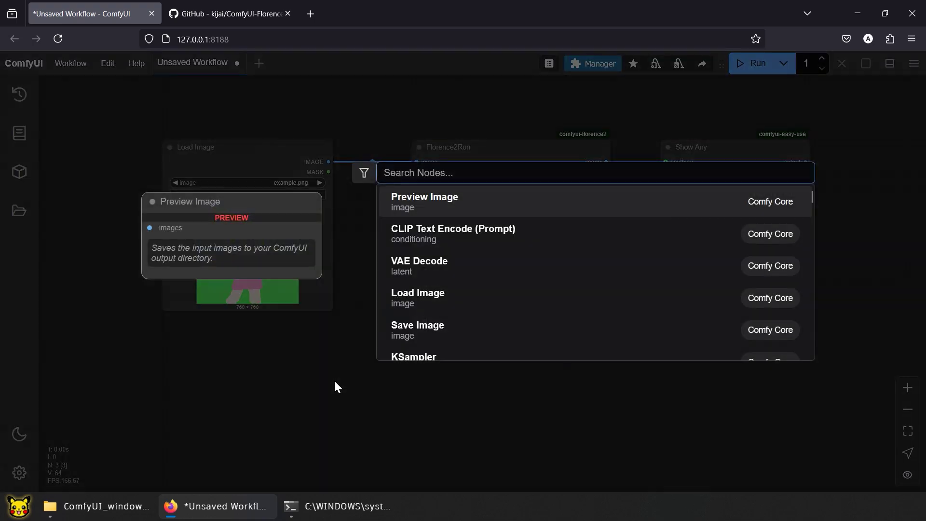
{"action": "type", "text": "florence"}
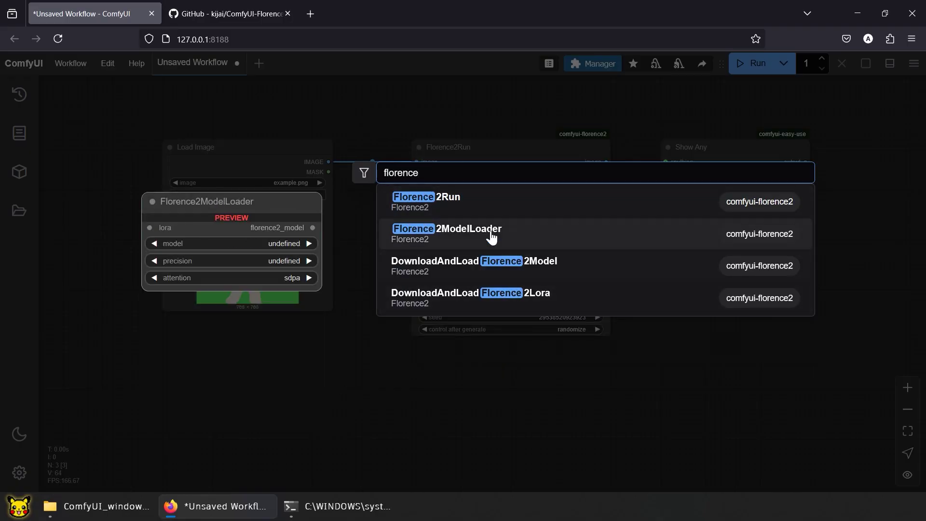
{"action": "left_click", "coordinate": [488, 235]}
{"action": "left_click_drag", "start_coordinate": [439, 375], "coordinate": [270, 364]}
{"action": "left_click", "coordinate": [357, 375]}
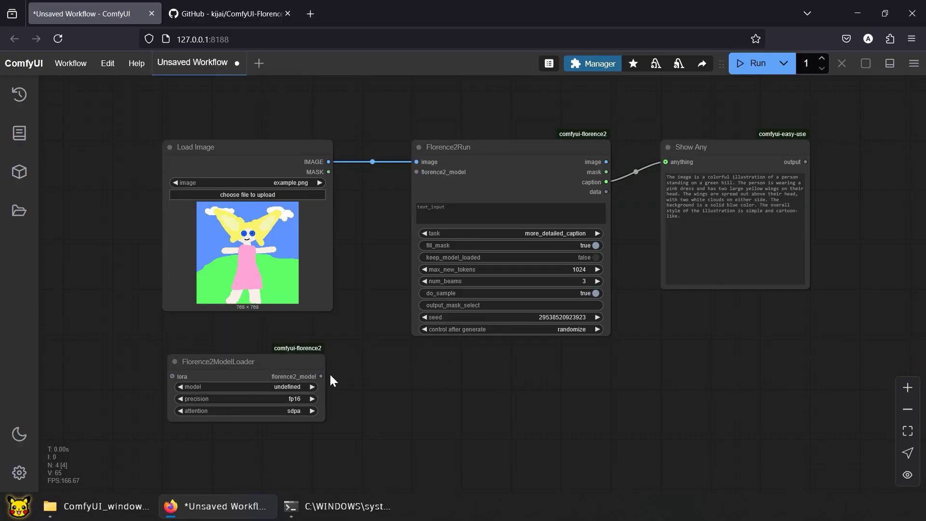
{"action": "left_click_drag", "start_coordinate": [321, 376], "coordinate": [416, 172]}
Copy the git clone command for microsoft/Florence-2-large from its Hugging Face page
{"action": "left_click", "coordinate": [243, 6]}
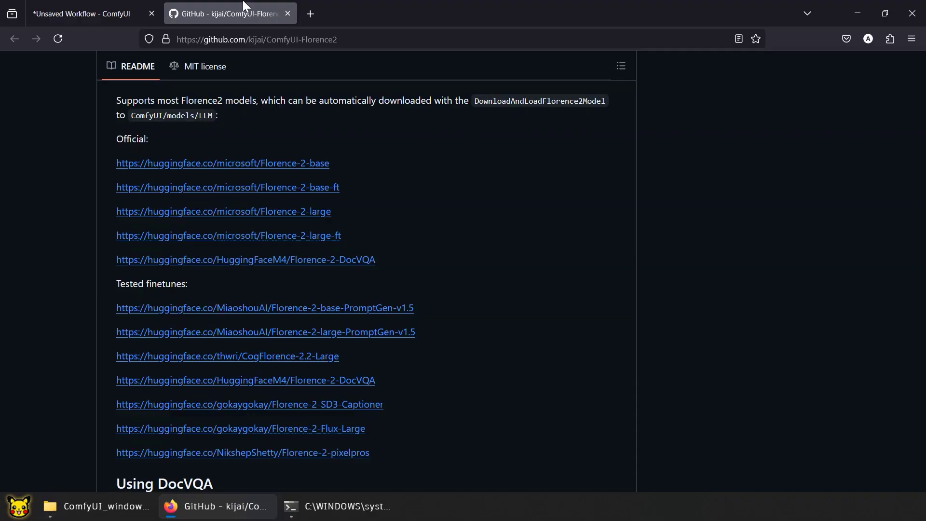
{"action": "left_click", "coordinate": [315, 221]}
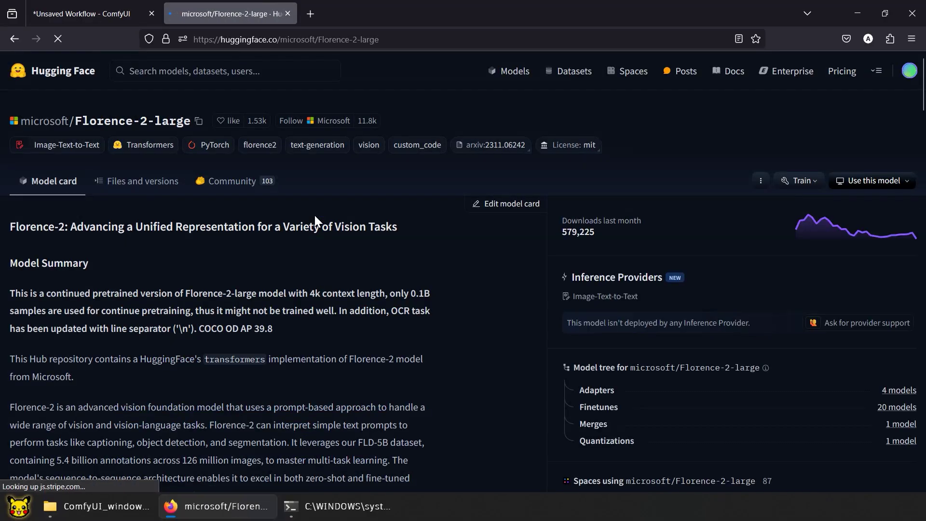
{"action": "left_click", "coordinate": [760, 180]}
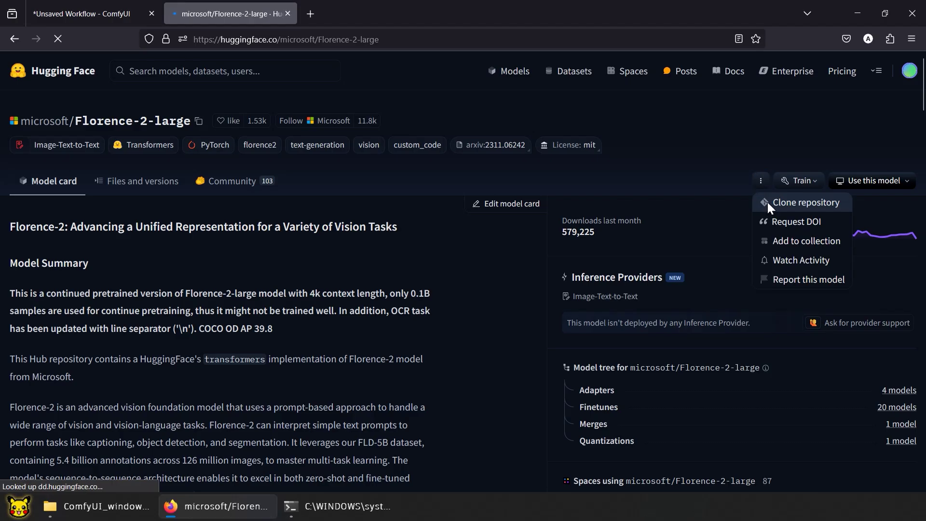
{"action": "left_click", "coordinate": [767, 203]}
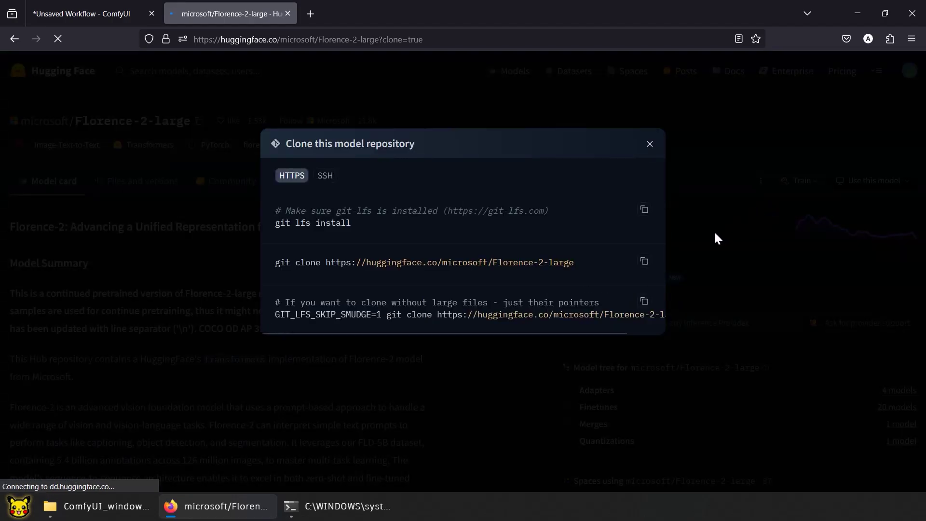
{"action": "left_click", "coordinate": [644, 261]}
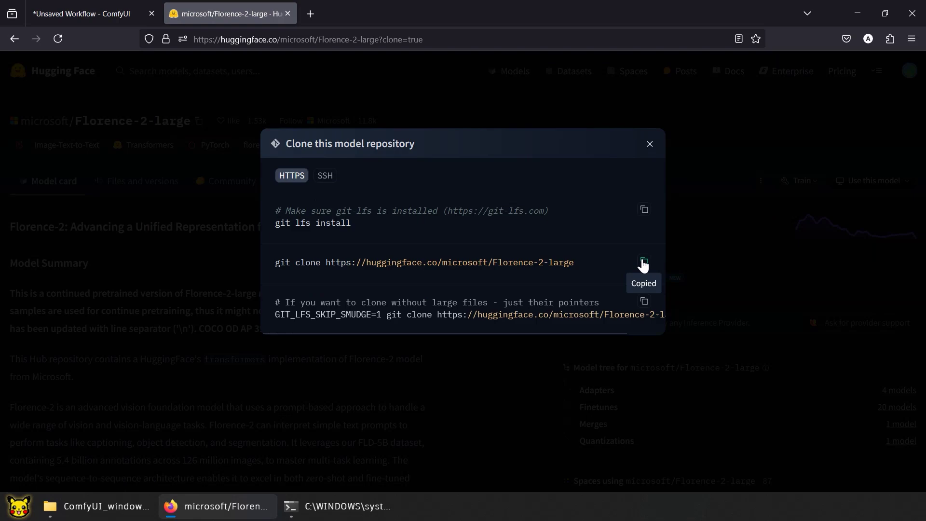
{"action": "left_click", "coordinate": [650, 145]}
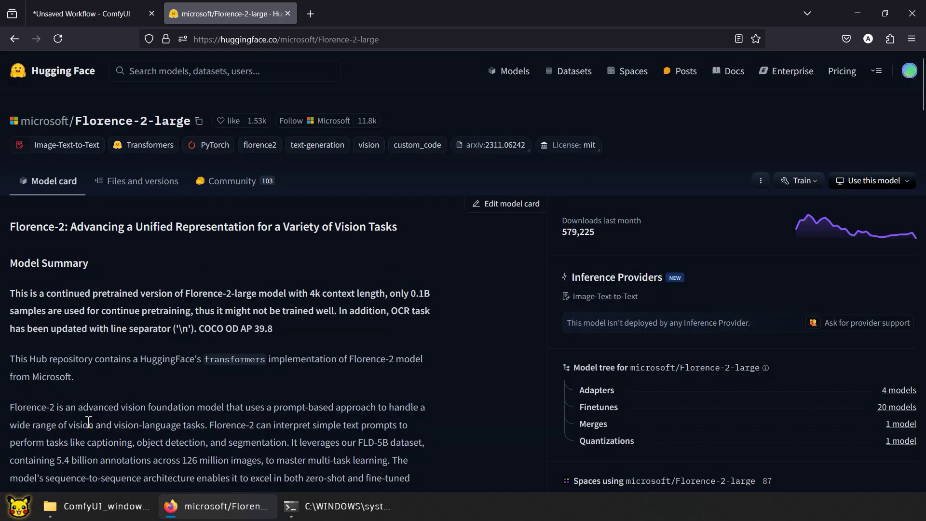
{"action": "left_click", "coordinate": [88, 512]}
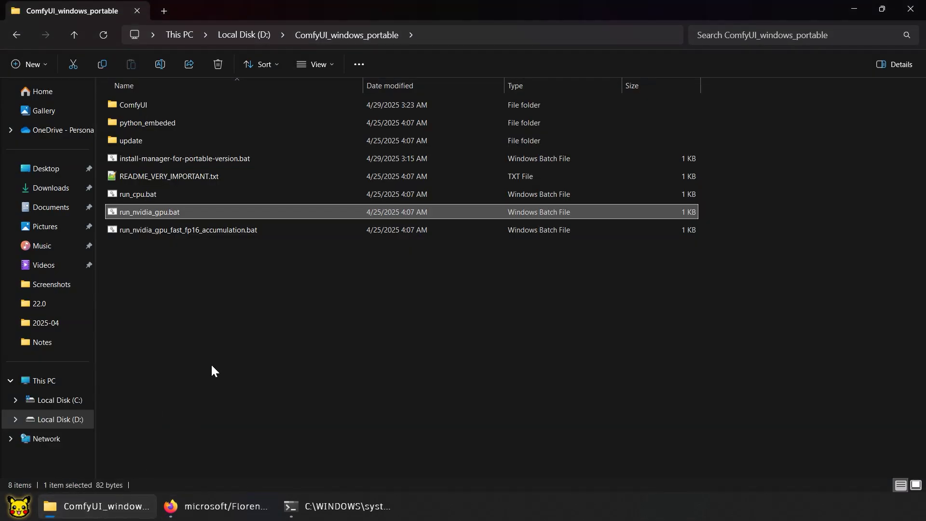
Go into ComfyUI\models\LLM and launch Git Bash in that folder
{"action": "double_click", "coordinate": [199, 107]}
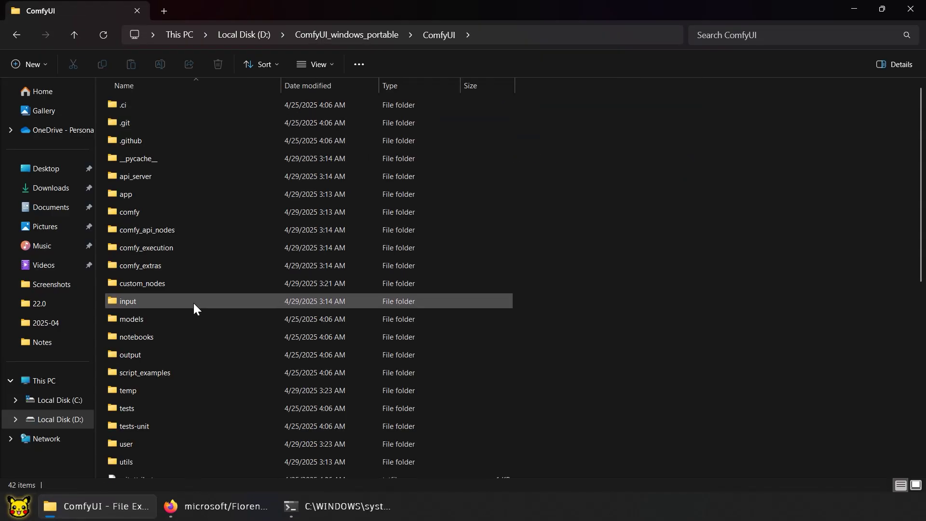
{"action": "left_click", "coordinate": [190, 319]}
{"action": "double_click", "coordinate": [190, 319]}
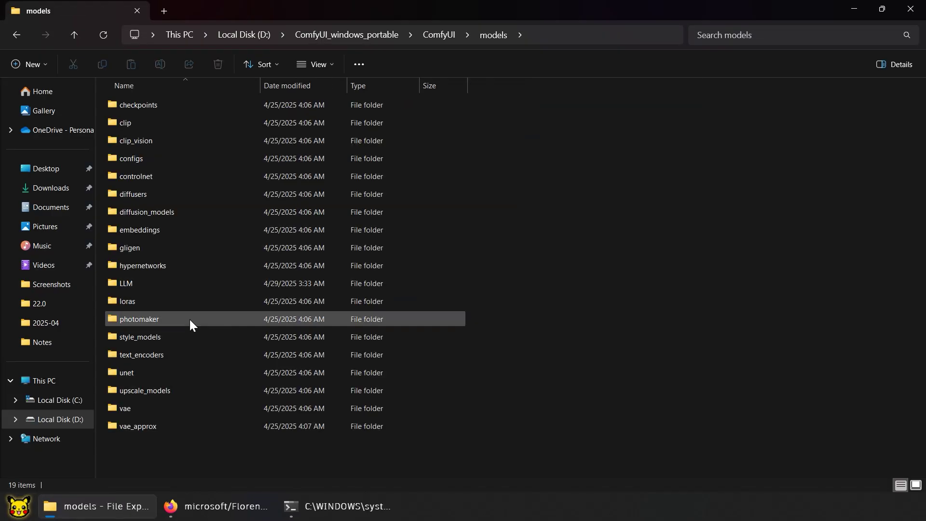
{"action": "double_click", "coordinate": [186, 282]}
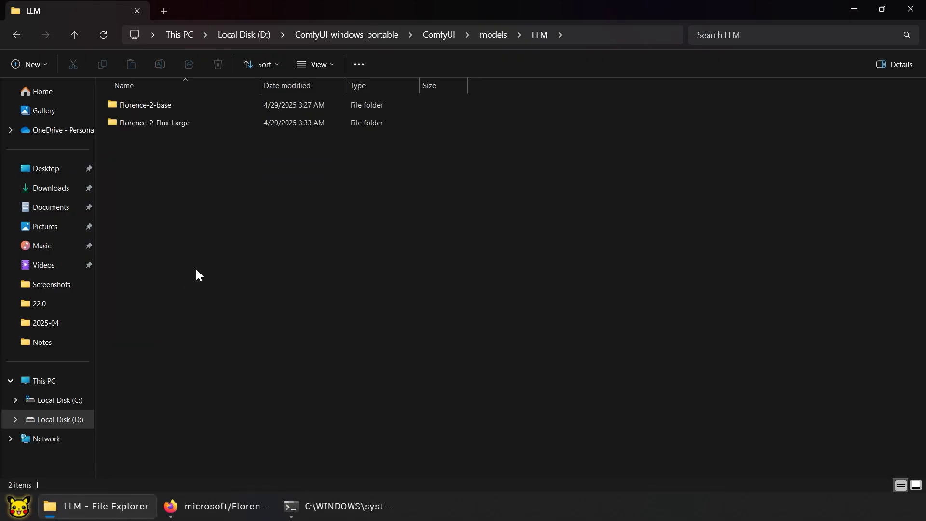
{"action": "right_click", "coordinate": [242, 160]}
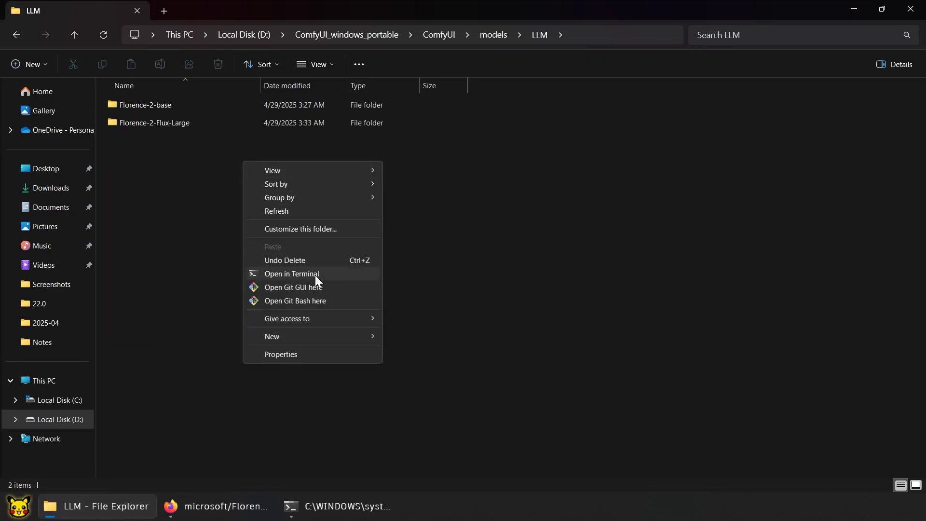
{"action": "left_click", "coordinate": [320, 302]}
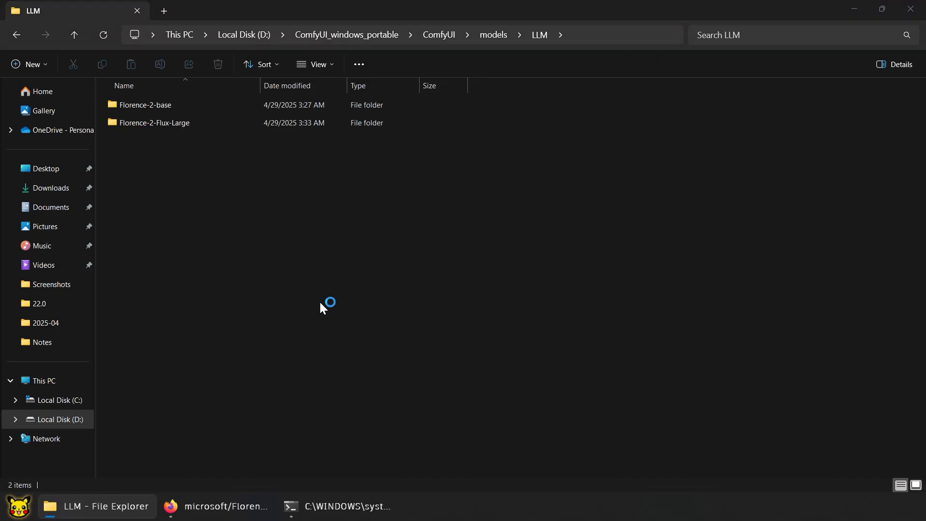
Clone microsoft/Florence-2-large into the LLM folder with the pasted git clone command
{"action": "key", "text": "ctrl+v"}
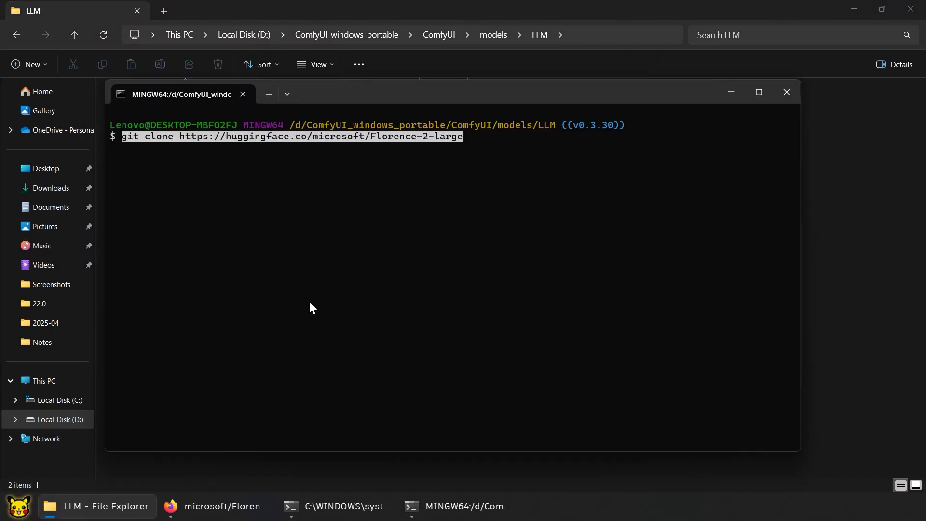
{"action": "key", "text": "Return"}
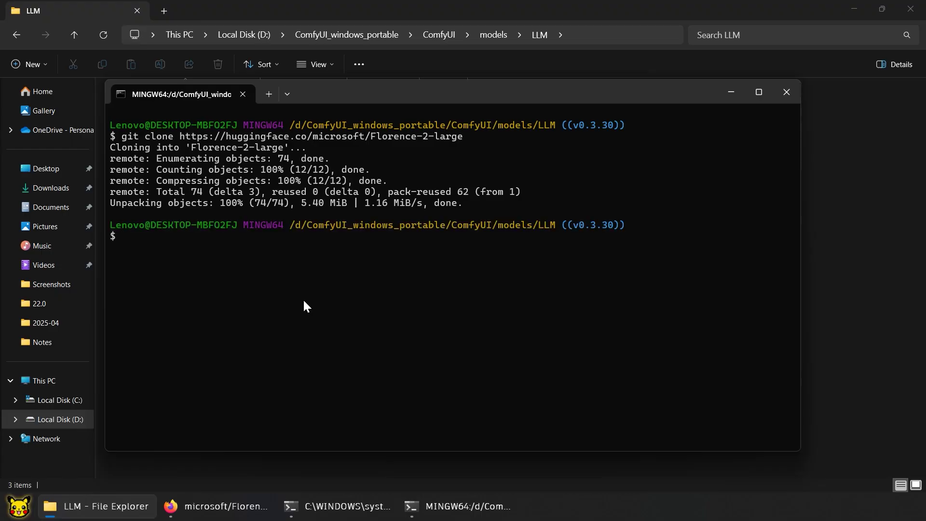
{"action": "left_click", "coordinate": [787, 92]}
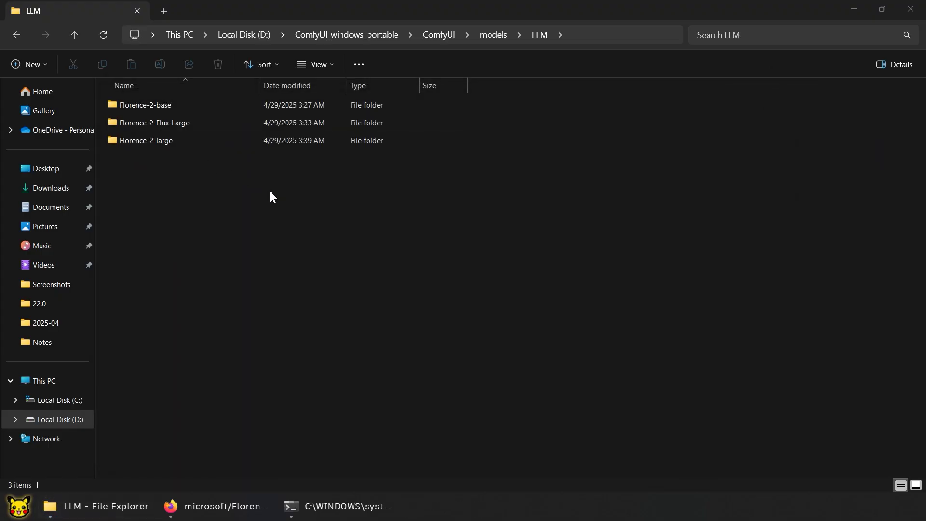
{"action": "left_click", "coordinate": [347, 209]}
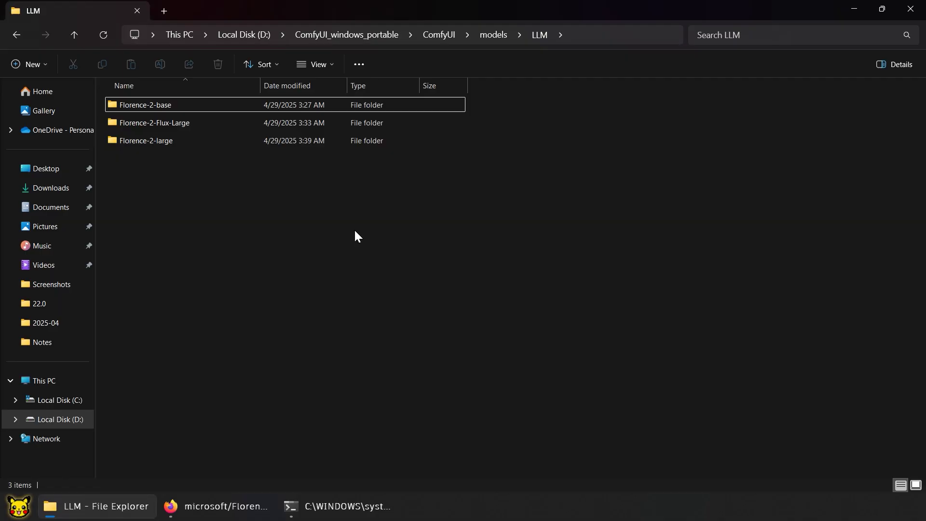
{"action": "left_click", "coordinate": [338, 37]}
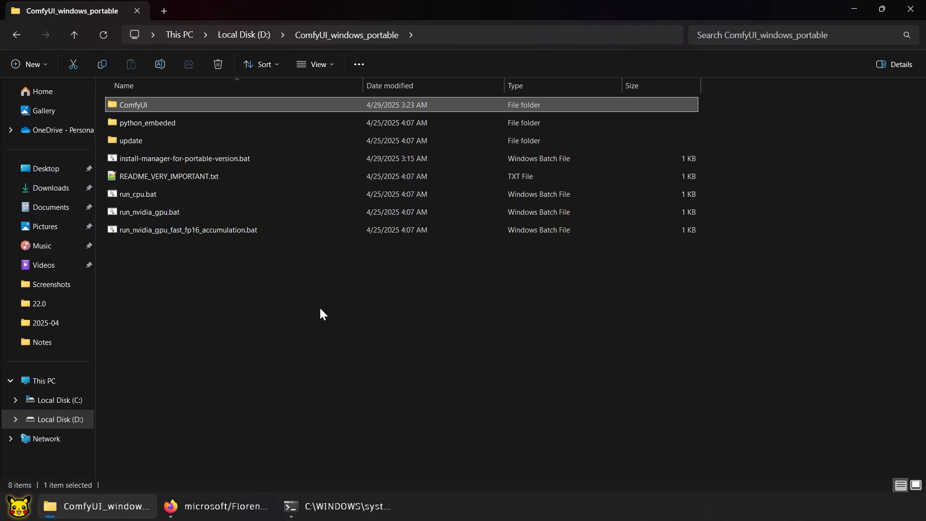
{"action": "left_click", "coordinate": [226, 506]}
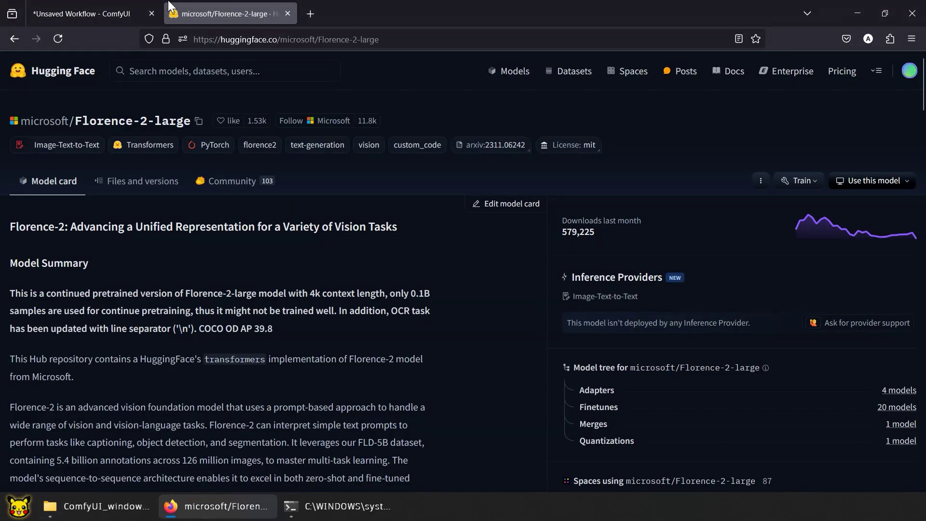
Refresh node definitions and confirm Florence-2-large is listed in Florence2ModelLoader's model dropdown
{"action": "left_click", "coordinate": [107, 8]}
{"action": "left_click", "coordinate": [107, 63]}
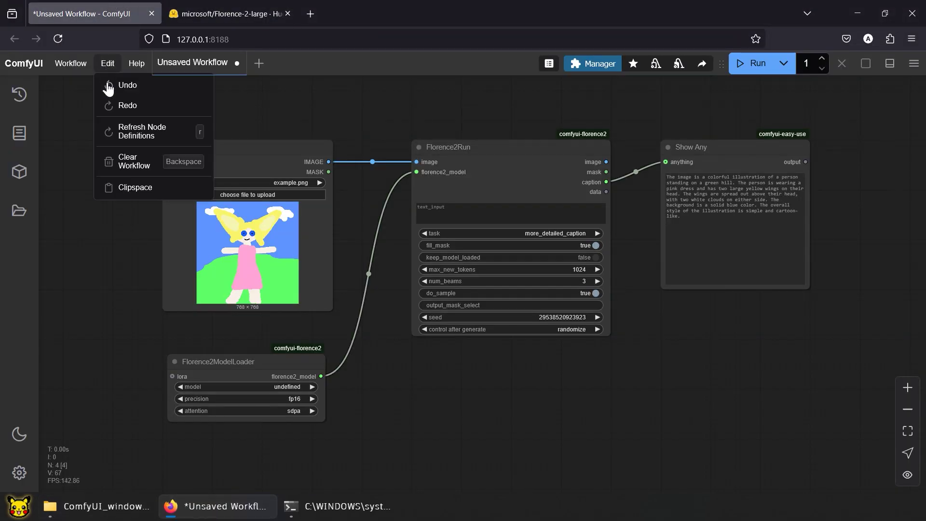
{"action": "left_click", "coordinate": [165, 139]}
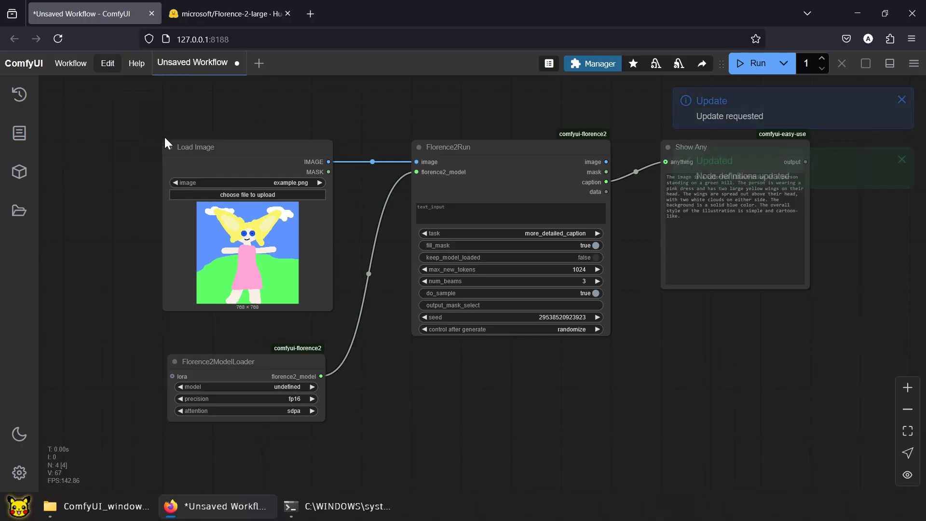
{"action": "left_click", "coordinate": [291, 386]}
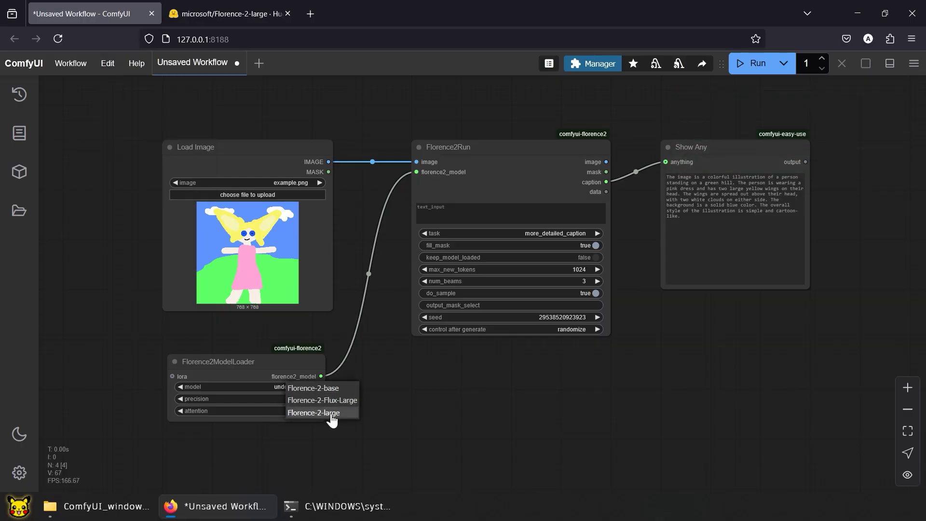
{"action": "left_click", "coordinate": [423, 408]}
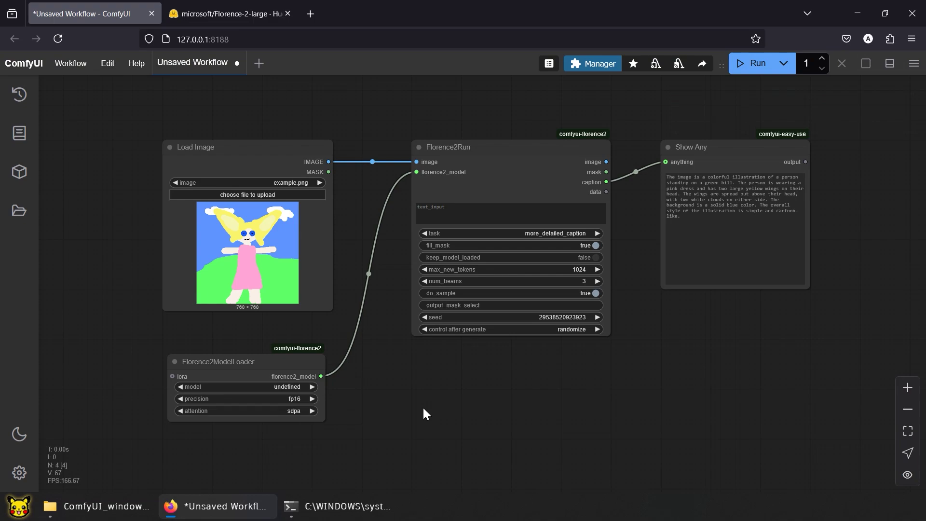